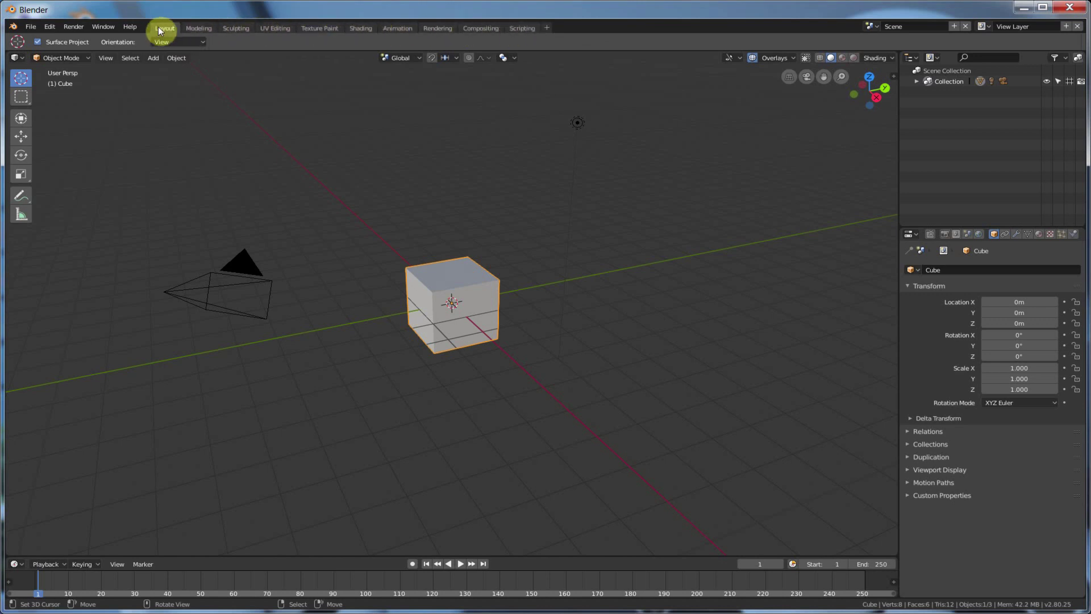
# - Switch from Layout to the Modeling workspace, opening the default cube in Edit Mode
pyautogui.click(200, 29)
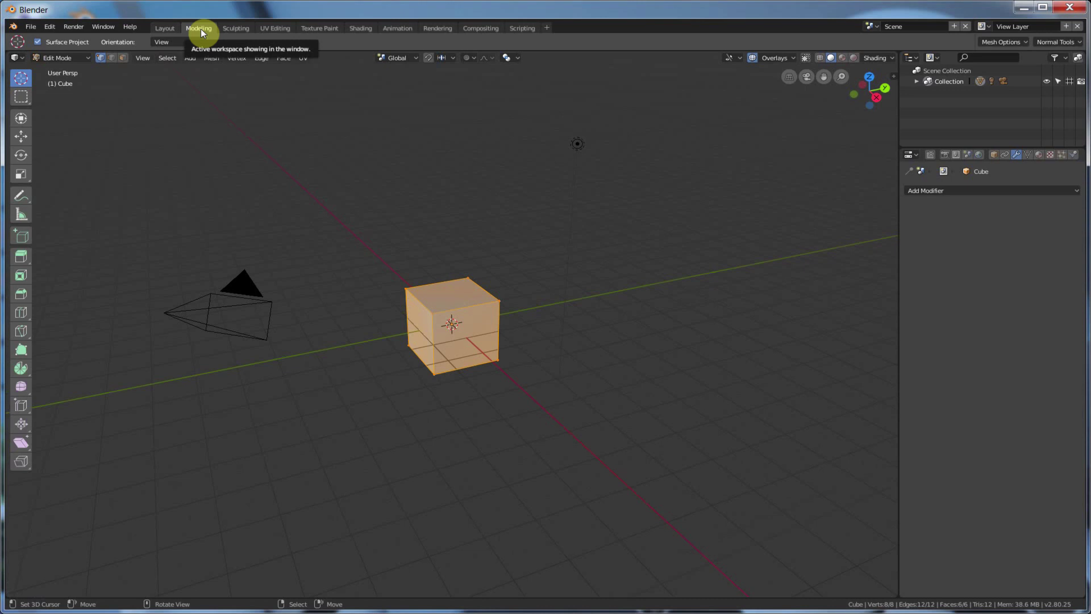
pyautogui.click(173, 27)
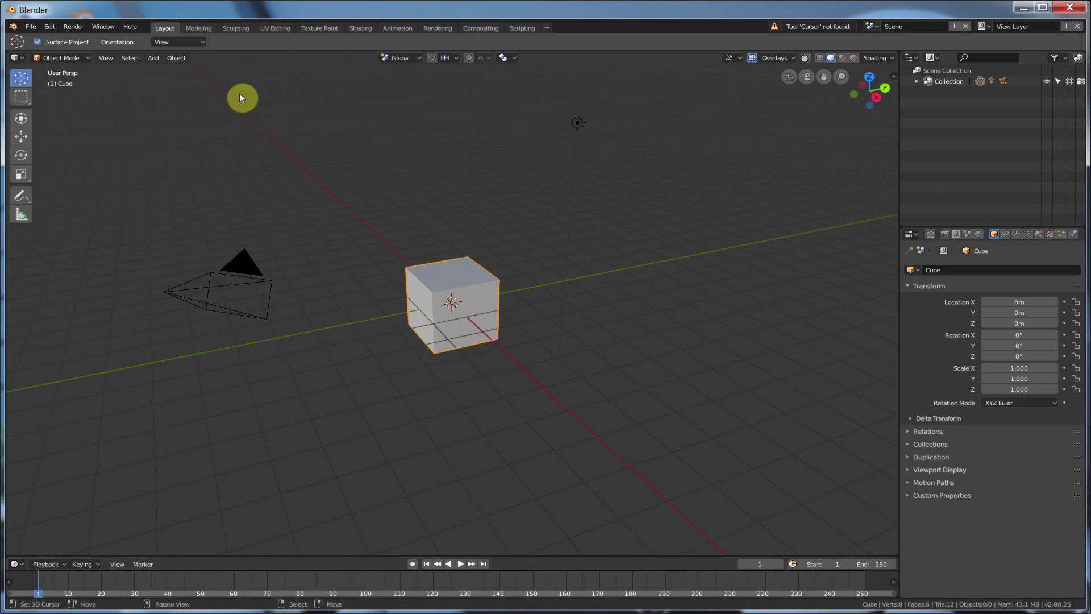
pyautogui.click(200, 28)
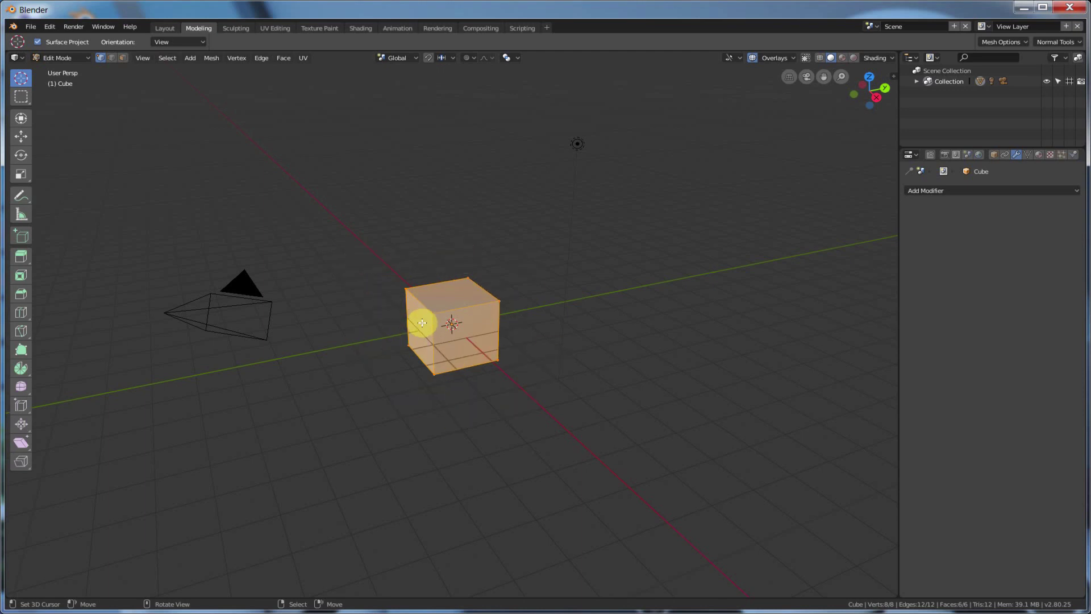
# - Toggle the cube out of and back into Edit Mode, then select all and deselect its mesh
pyautogui.press('Tab')
pyautogui.press('Tab')
pyautogui.press('Tab')
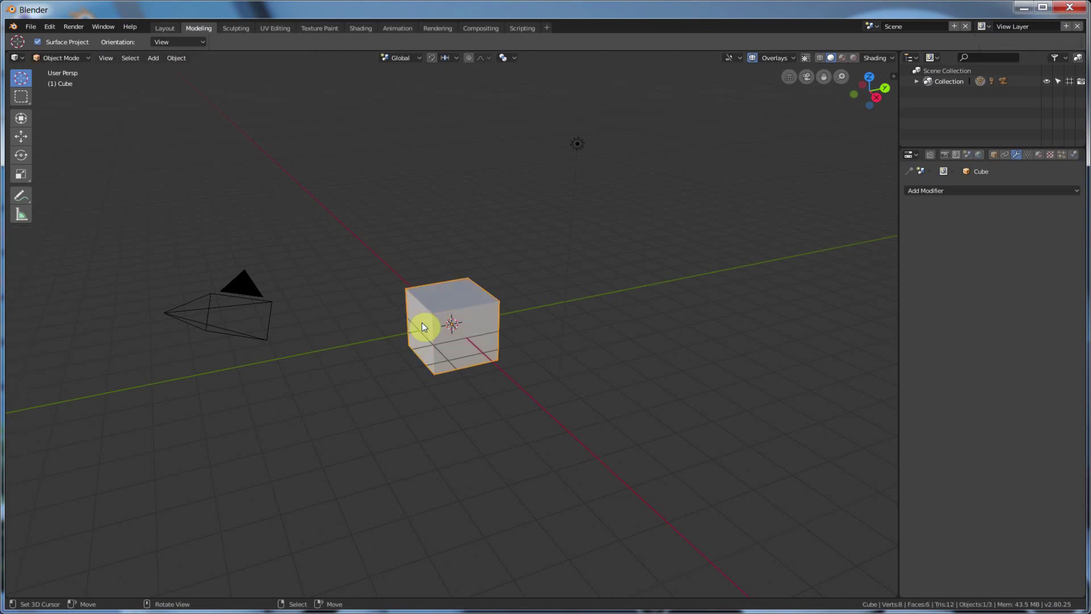
pyautogui.press('Tab')
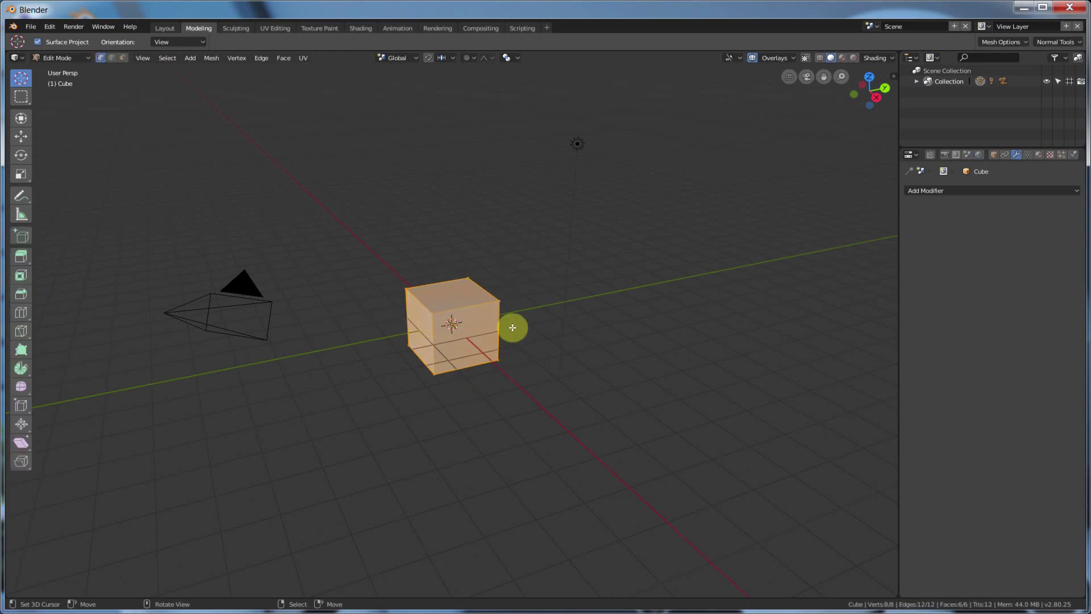
pyautogui.scroll(1, 503, 333)
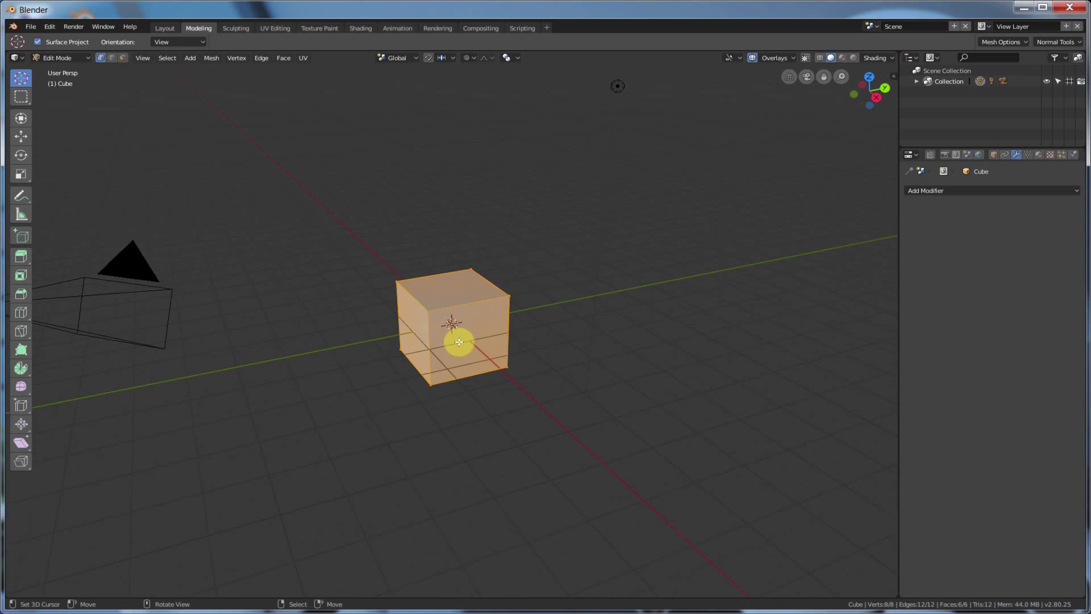
pyautogui.hotkey('alt', 'a')
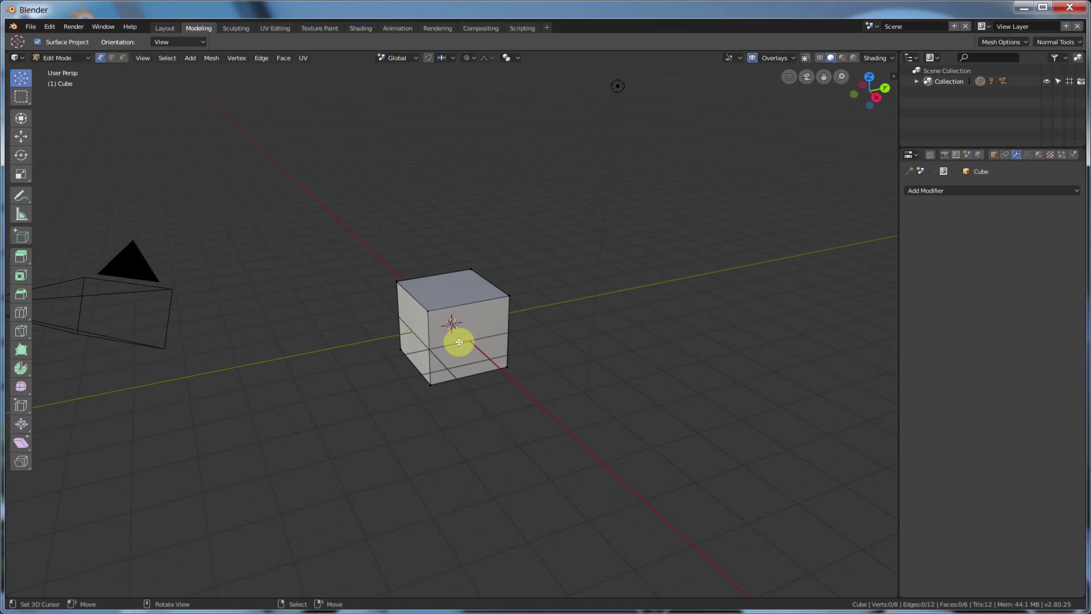
pyautogui.press('a')
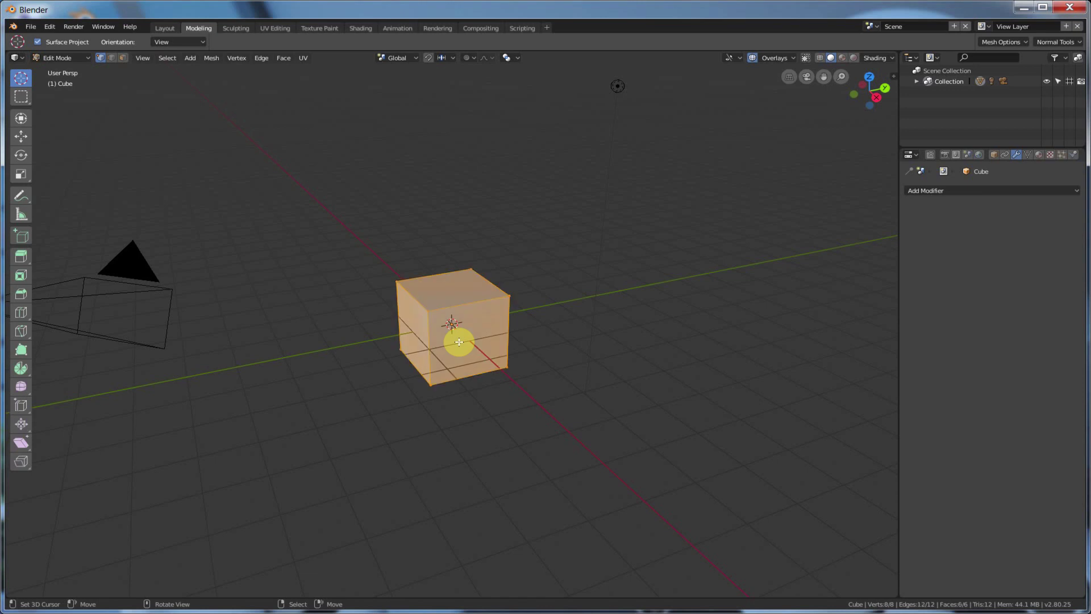
pyautogui.hotkey('alt', 'a')
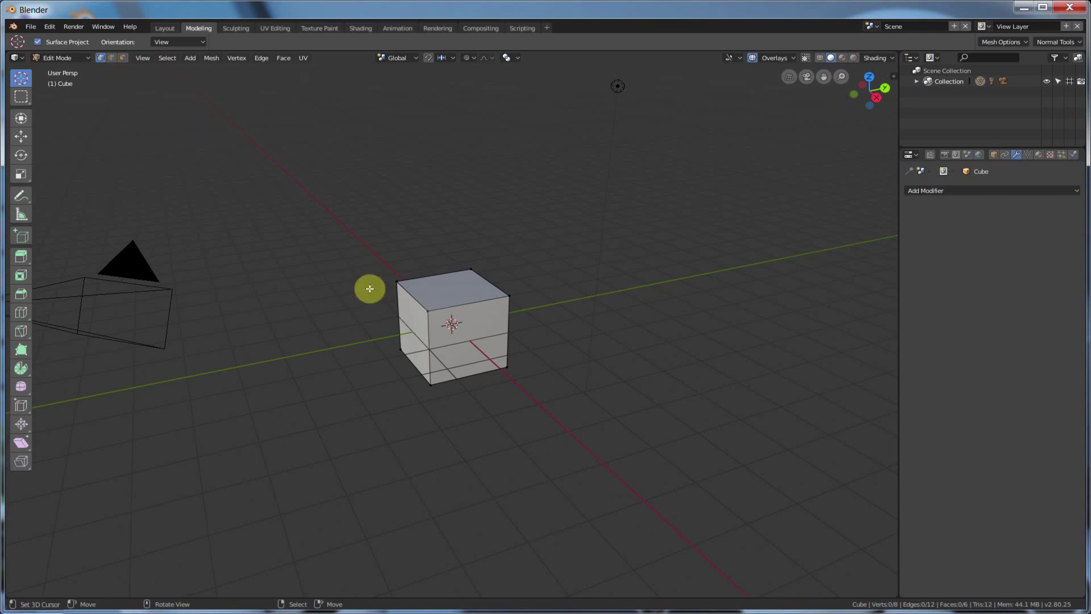
pyautogui.hotkey('ctrl', 'Tab')
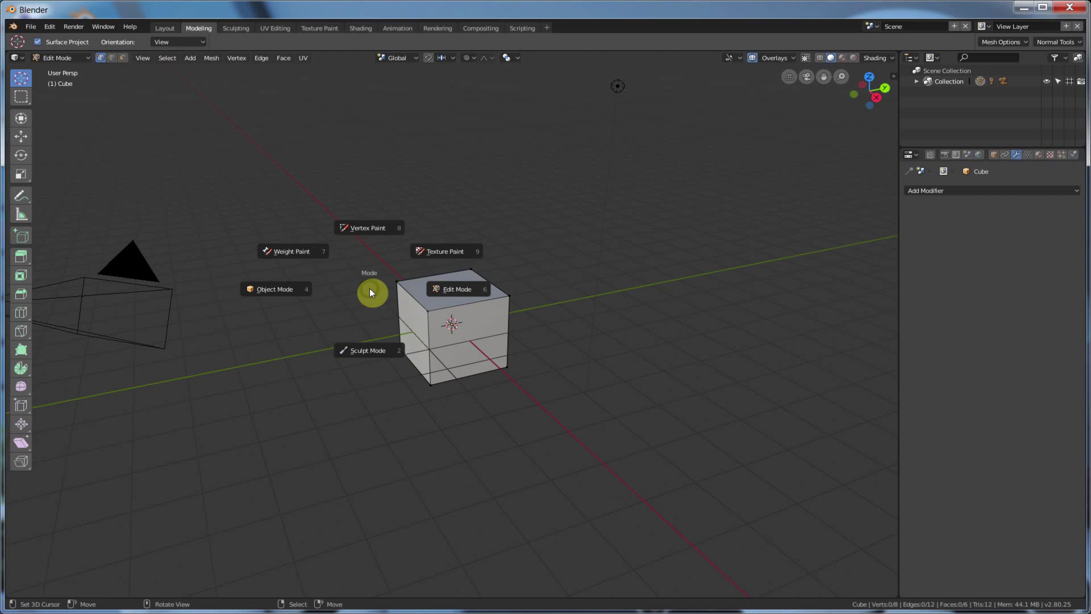
pyautogui.click(443, 287)
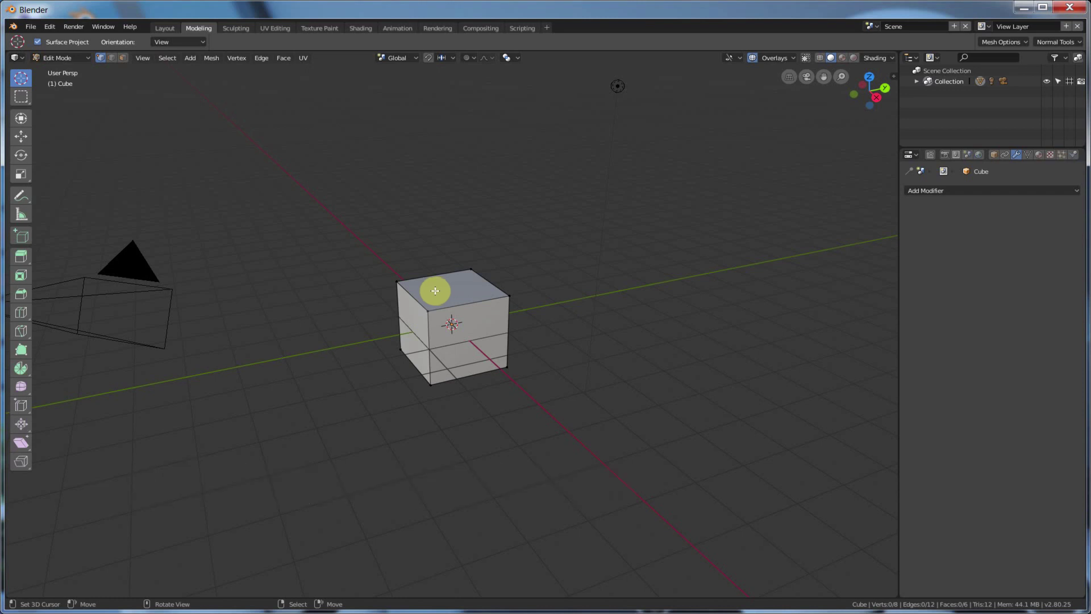
# - Try vertex and edge select modes, picking several corner vertices and top edges of the cube
pyautogui.press('2')
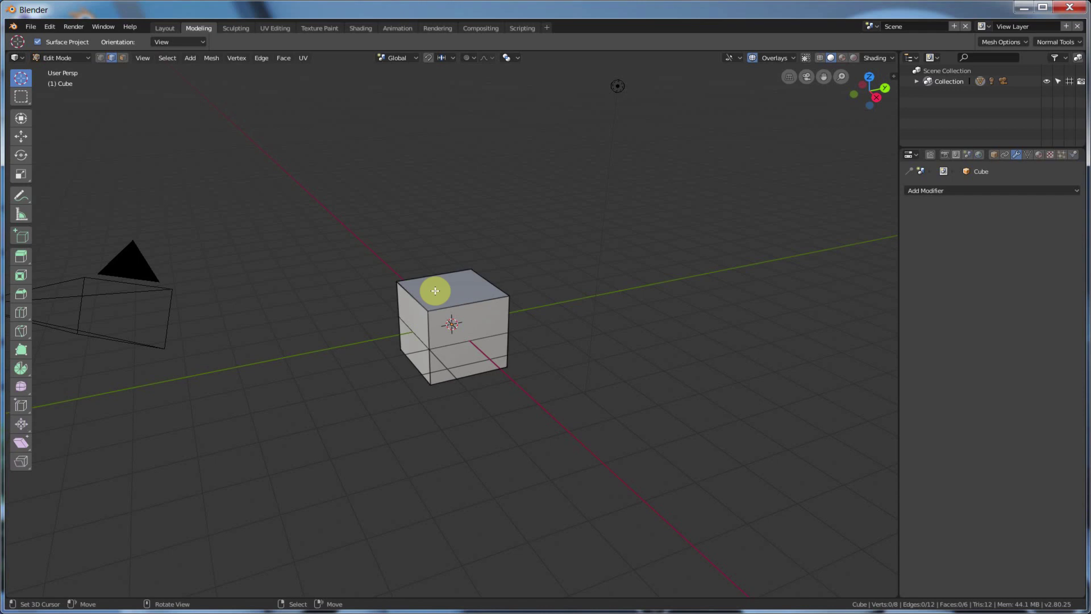
pyautogui.press('1')
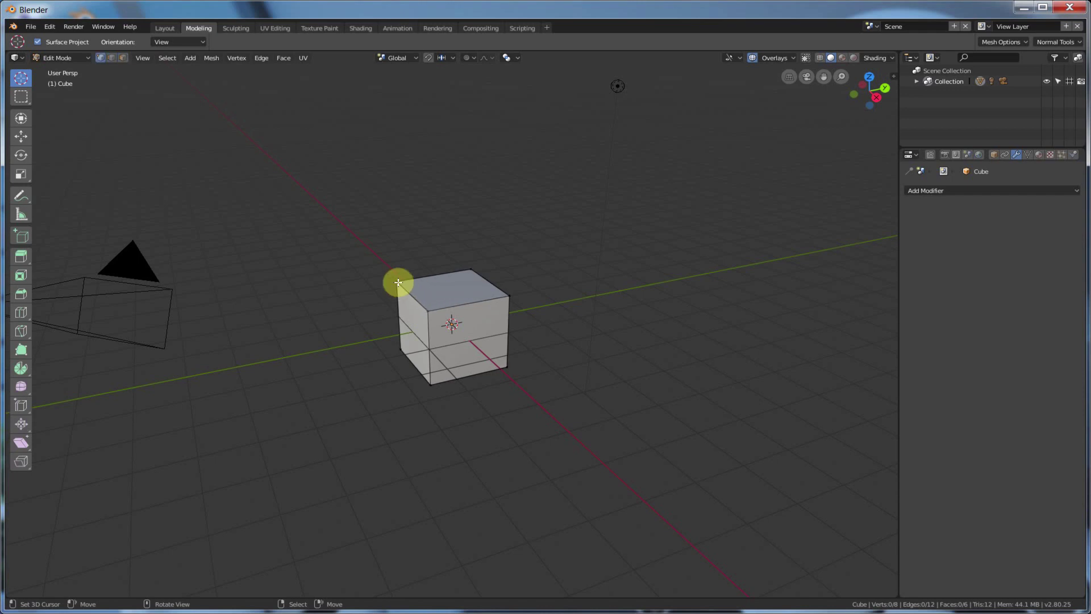
pyautogui.click(398, 281)
pyautogui.scroll(4, 398, 281)
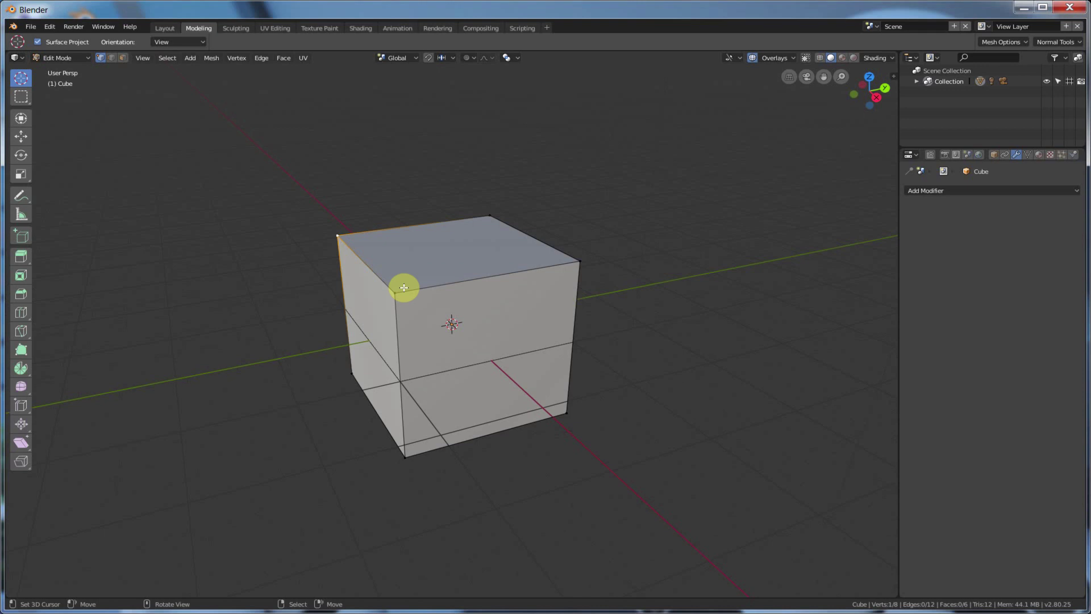
pyautogui.click(490, 213)
pyautogui.click(578, 263)
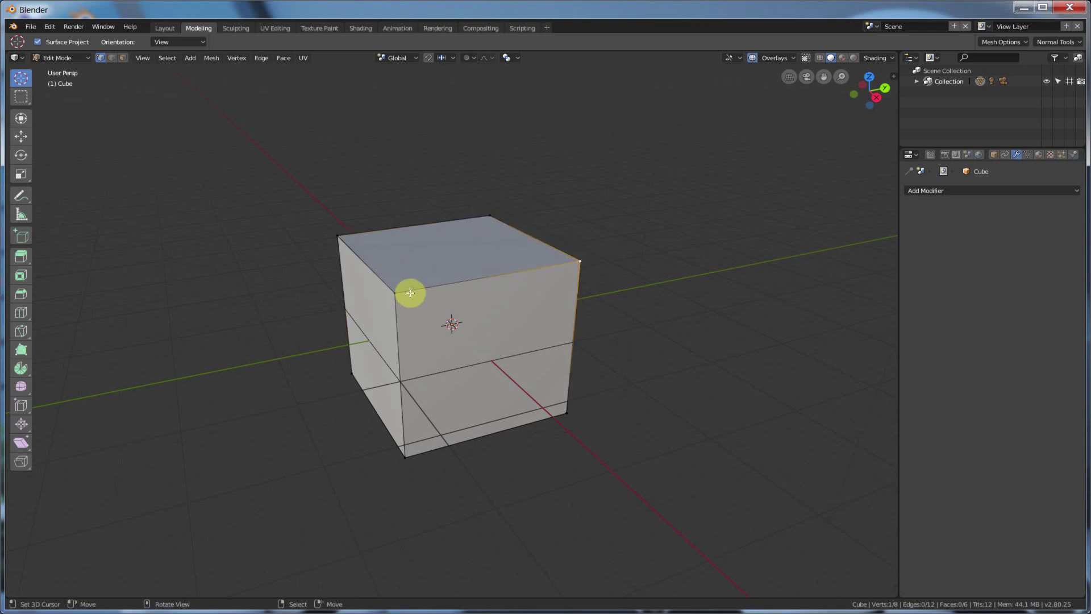
pyautogui.click(391, 294)
pyautogui.press('2')
pyautogui.click(405, 226)
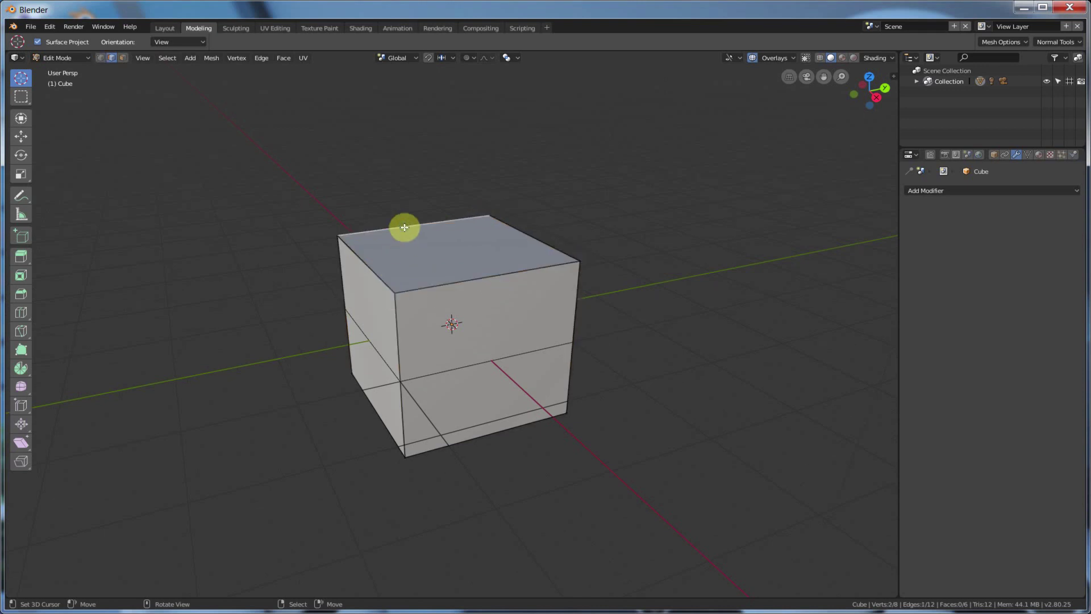
pyautogui.click(524, 229)
pyautogui.click(419, 288)
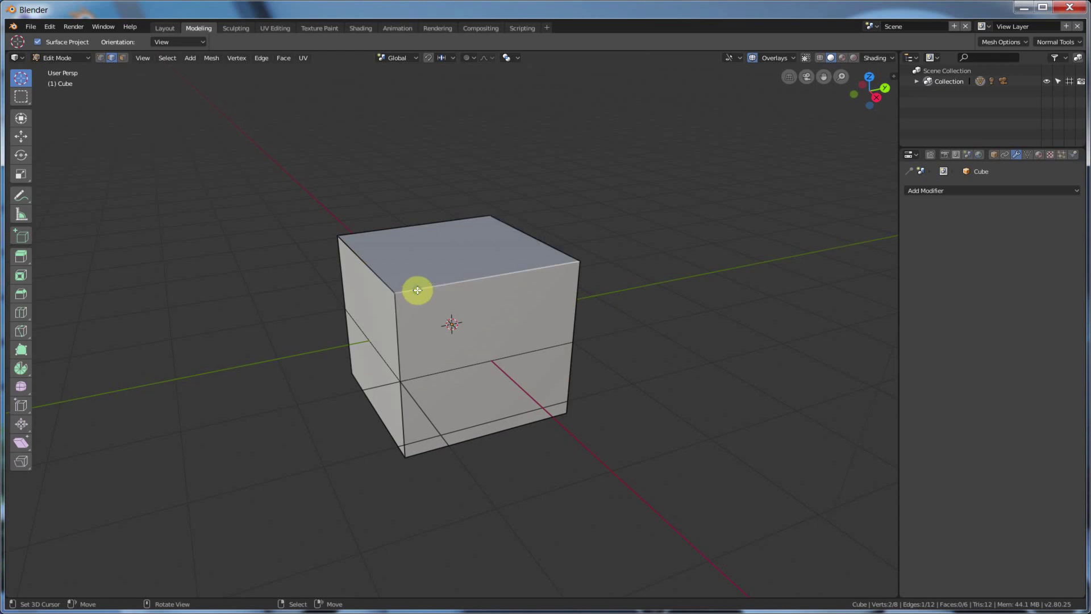
# - In face select mode, click through the left, front and top faces, ending on the top face
pyautogui.press('3')
pyautogui.click(423, 244)
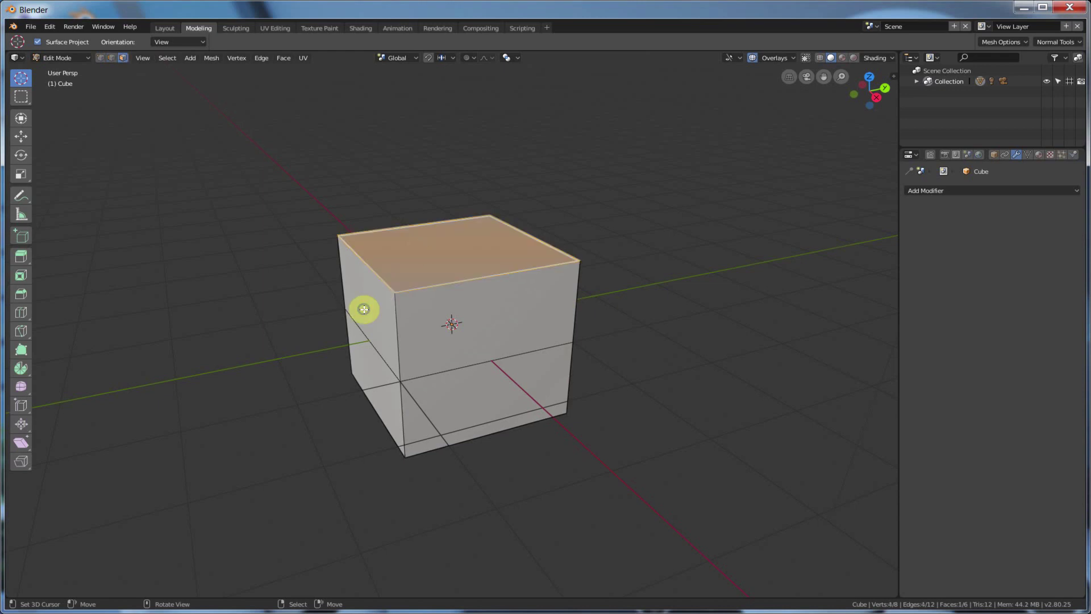
pyautogui.click(363, 309)
pyautogui.click(487, 300)
pyautogui.click(455, 248)
pyautogui.click(368, 299)
pyautogui.click(434, 256)
pyautogui.click(507, 310)
pyautogui.click(477, 266)
pyautogui.click(374, 318)
pyautogui.click(420, 261)
pyautogui.scroll(-1, 462, 330)
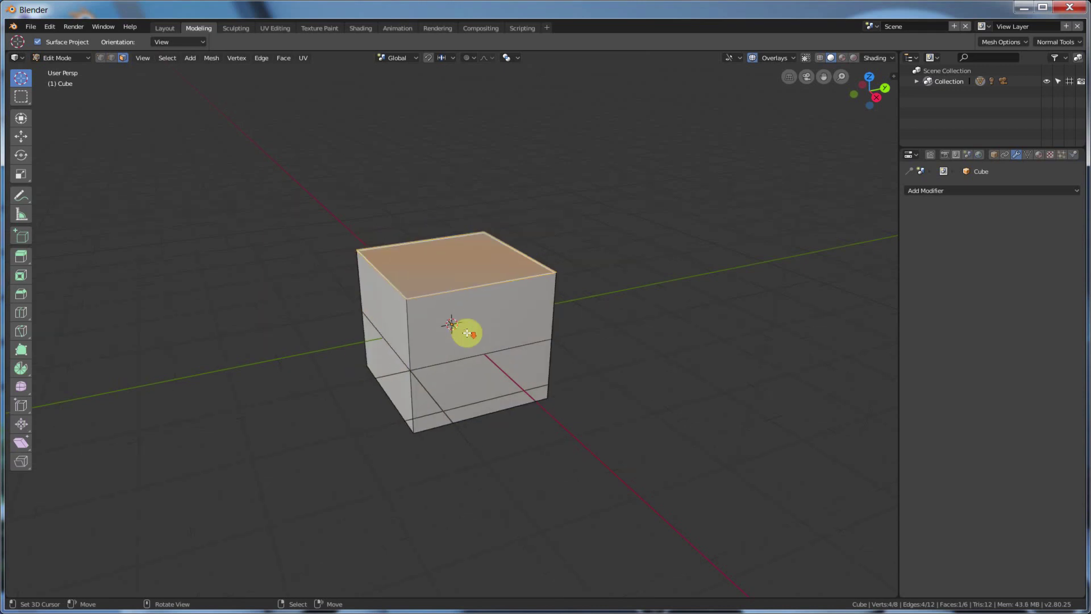
pyautogui.scroll(-1, 464, 331)
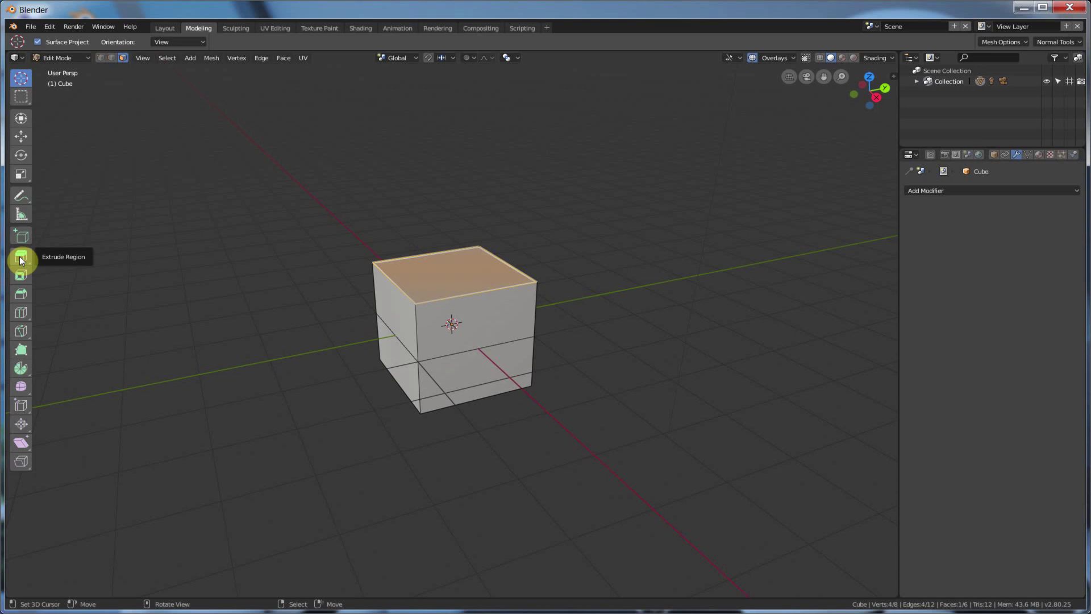
# - Bevel the top face's edges with the Bevel tool to an amount of 0.161, 1 segment
pyautogui.click(21, 294)
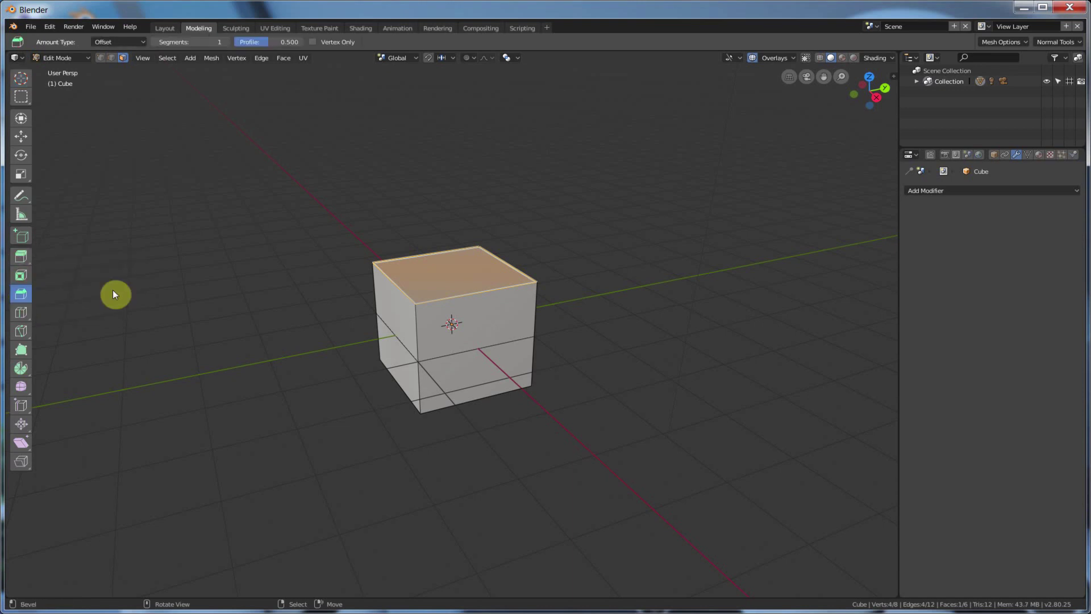
pyautogui.moveTo(226, 273); pyautogui.dragTo(454, 230)
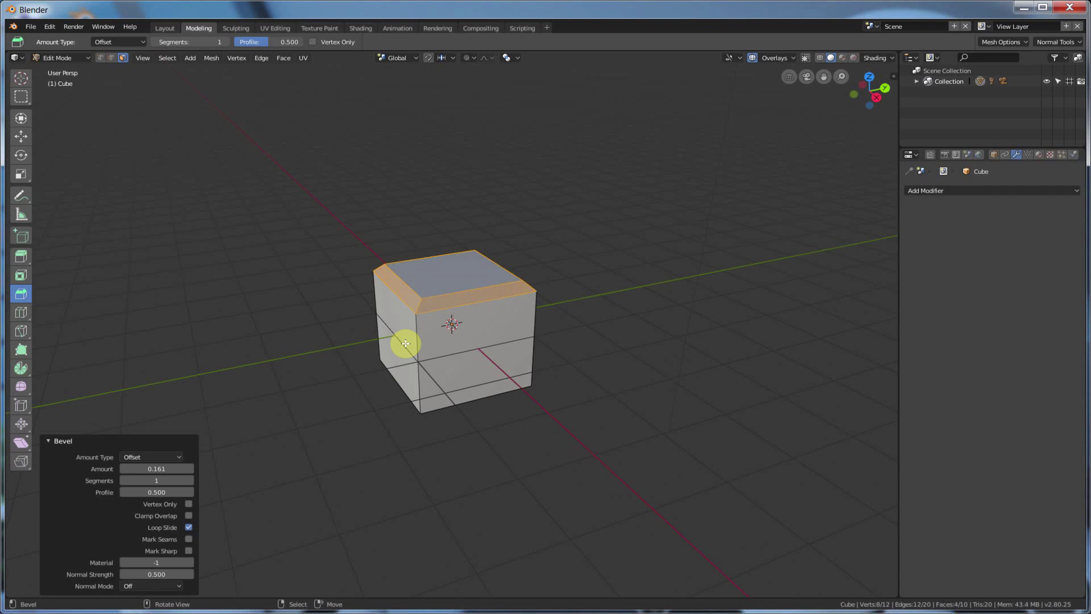
# - Select only the left and front faces and bevel their edges by 0.064
pyautogui.hotkey('alt', 'a')
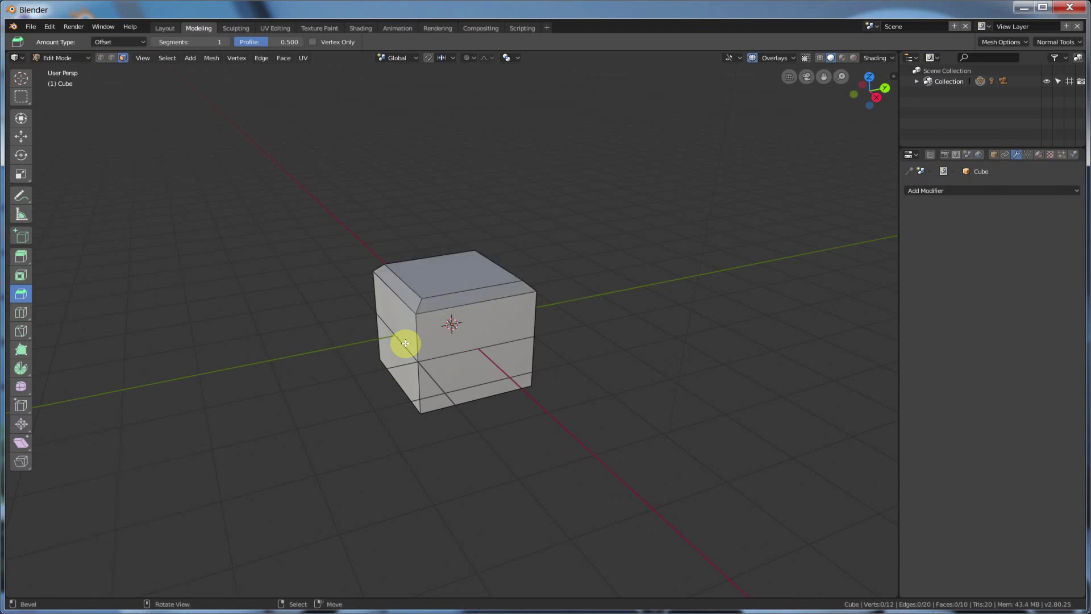
pyautogui.click(405, 343)
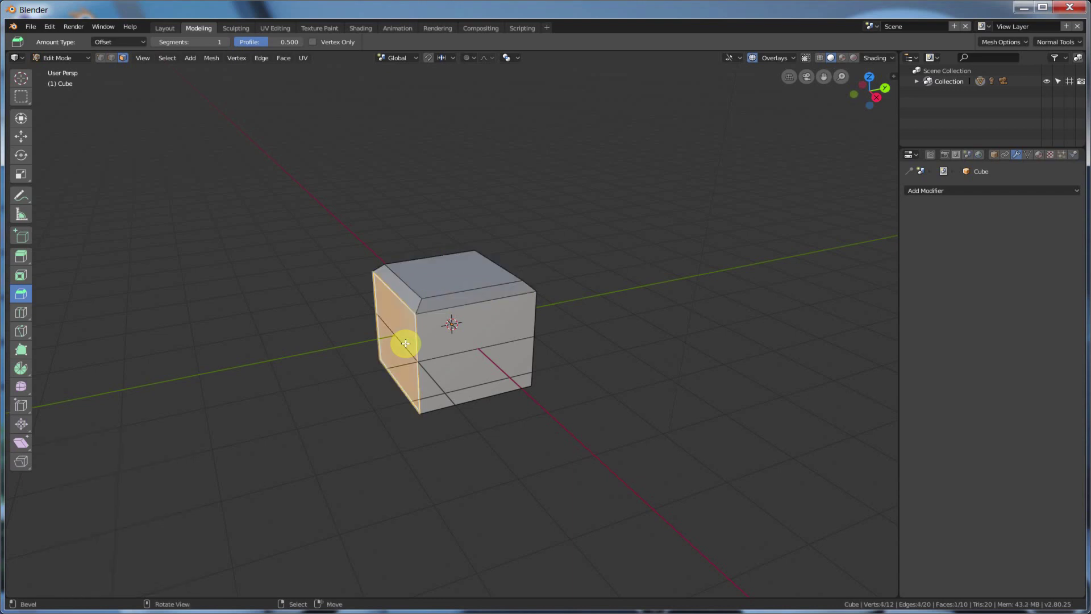
pyautogui.keyDown('shift'); pyautogui.click(473, 344); pyautogui.keyUp('shift')
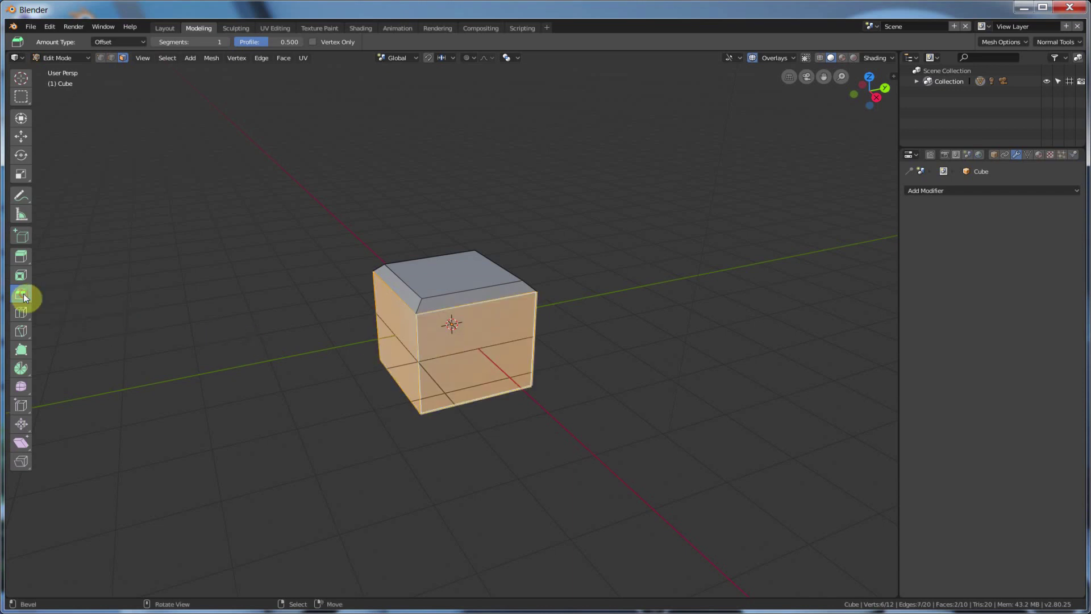
pyautogui.moveTo(290, 303); pyautogui.dragTo(311, 284)
pyautogui.moveTo(540, 419)
pyautogui.mouseDown(button='middle')
pyautogui.moveTo(461, 423)
pyautogui.moveTo(533, 418)
pyautogui.mouseUp(button='middle')
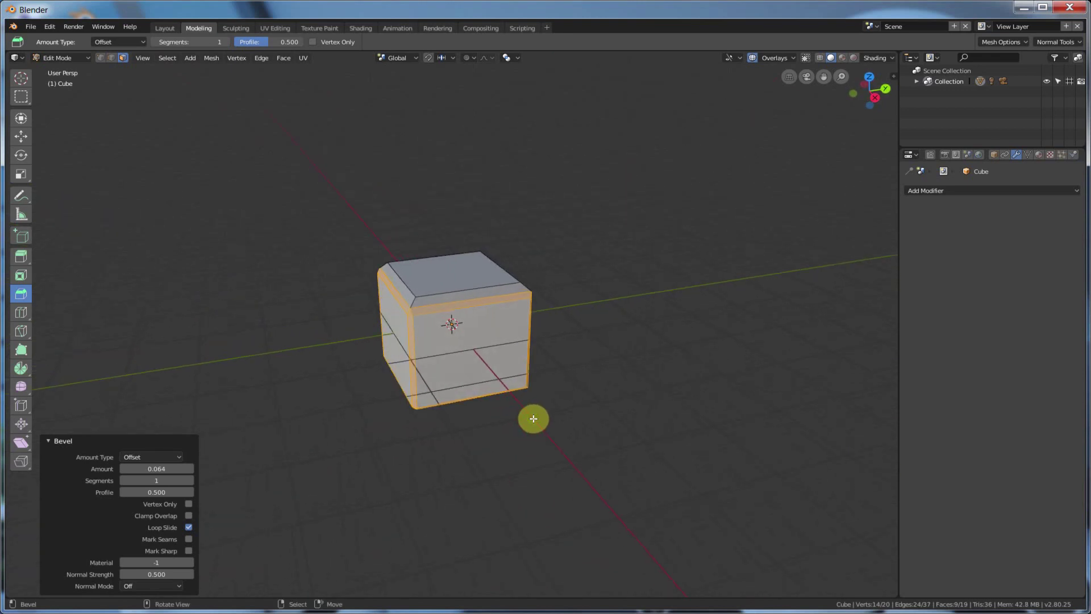
# - Add Loop Cut to Quick Favorites and check it appears in the Q menu
pyautogui.rightClick(23, 316)
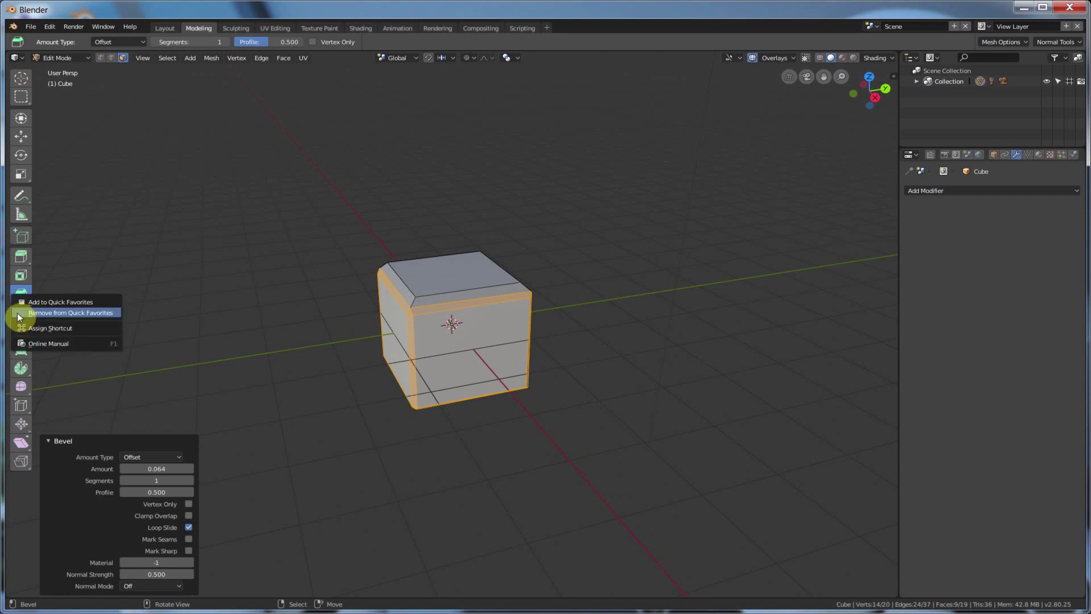
pyautogui.click(50, 303)
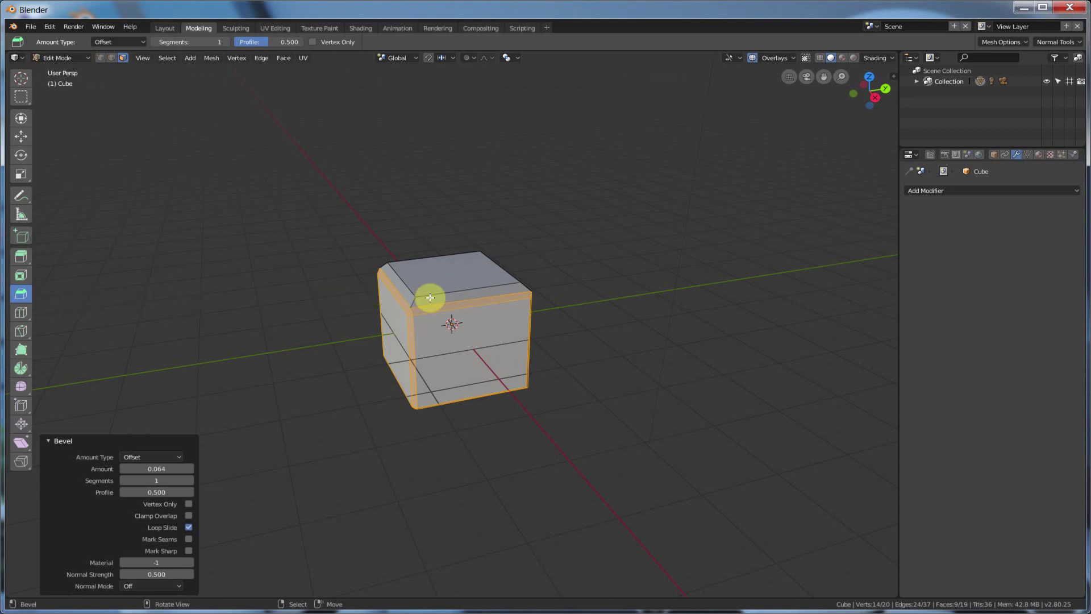
pyautogui.press('q')
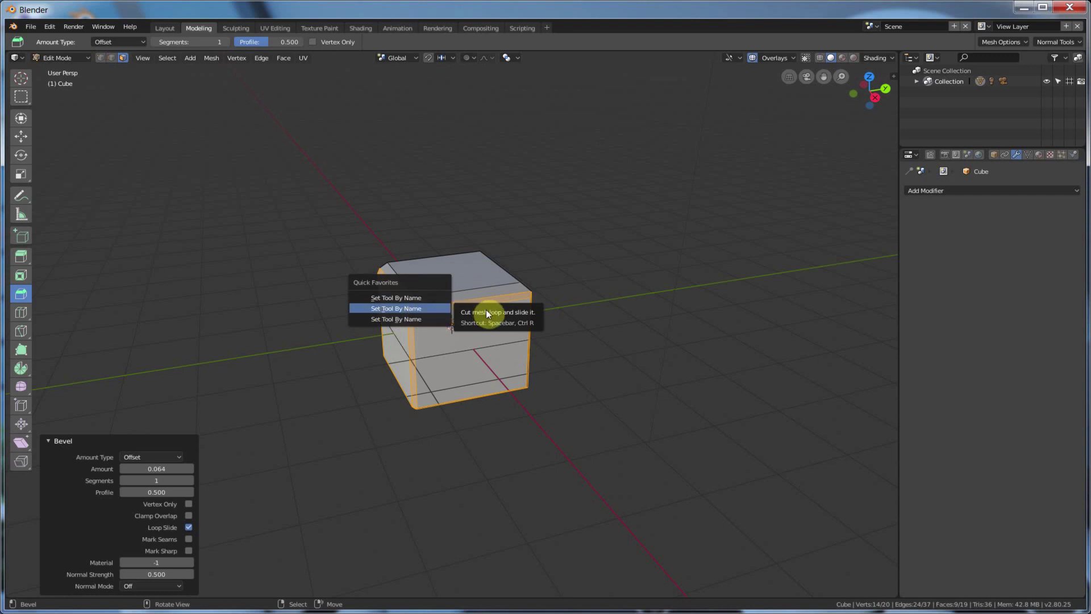
# - Use Loop Cut from Quick Favorites to add two edge loops, then pick Extrude Region
pyautogui.press('Escape')
pyautogui.press('q')
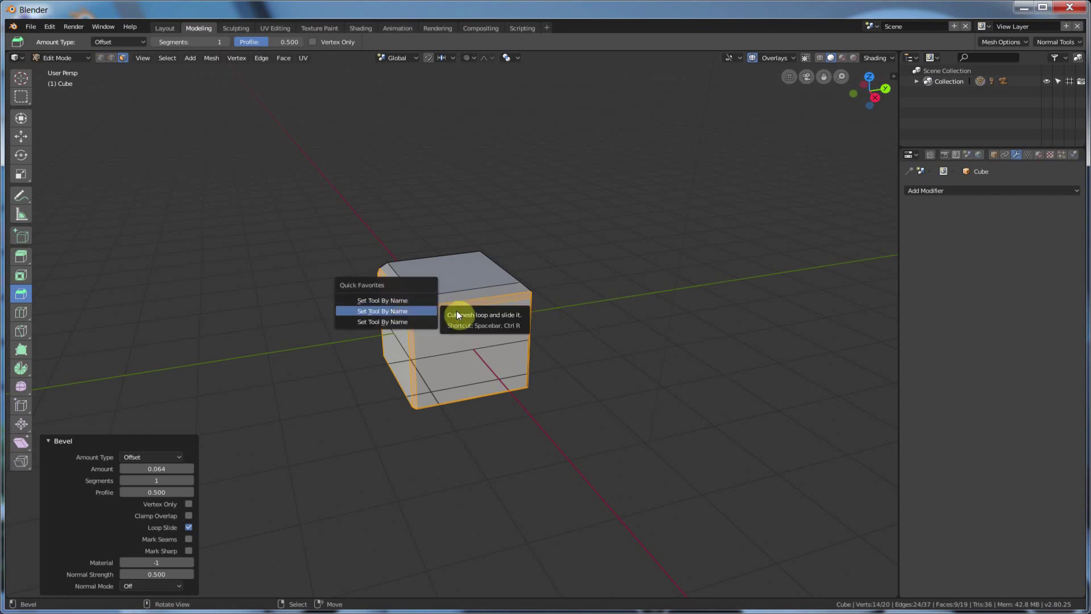
pyautogui.press('Escape')
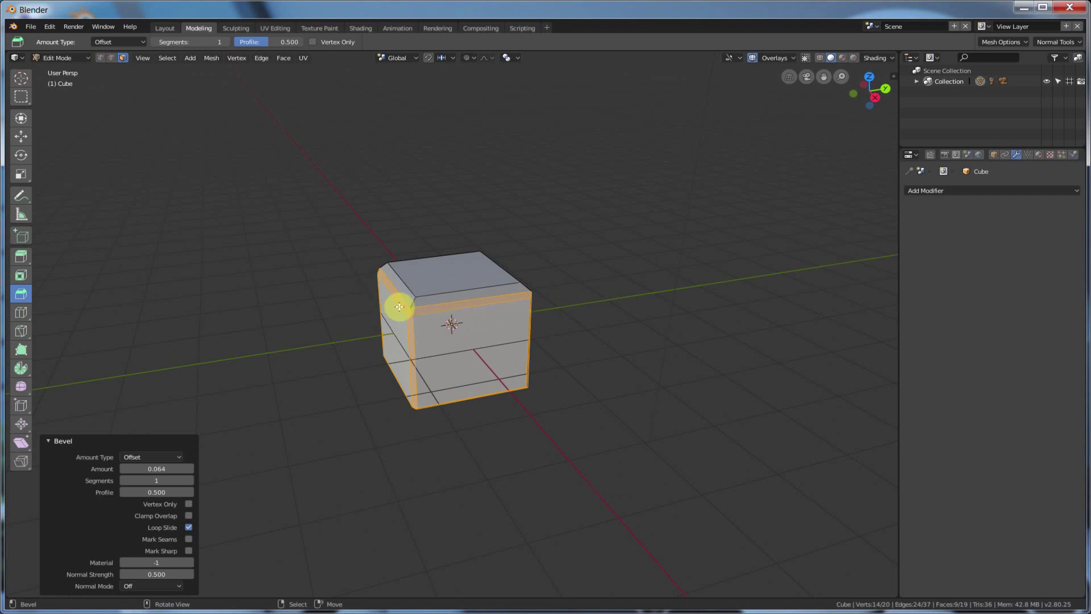
pyautogui.press('q')
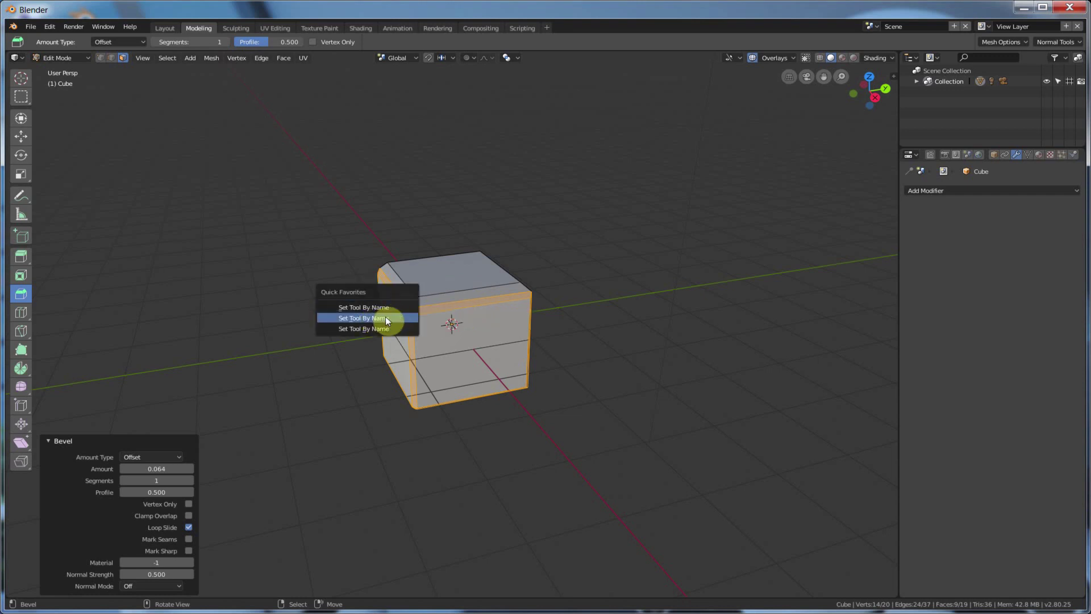
pyautogui.click(394, 319)
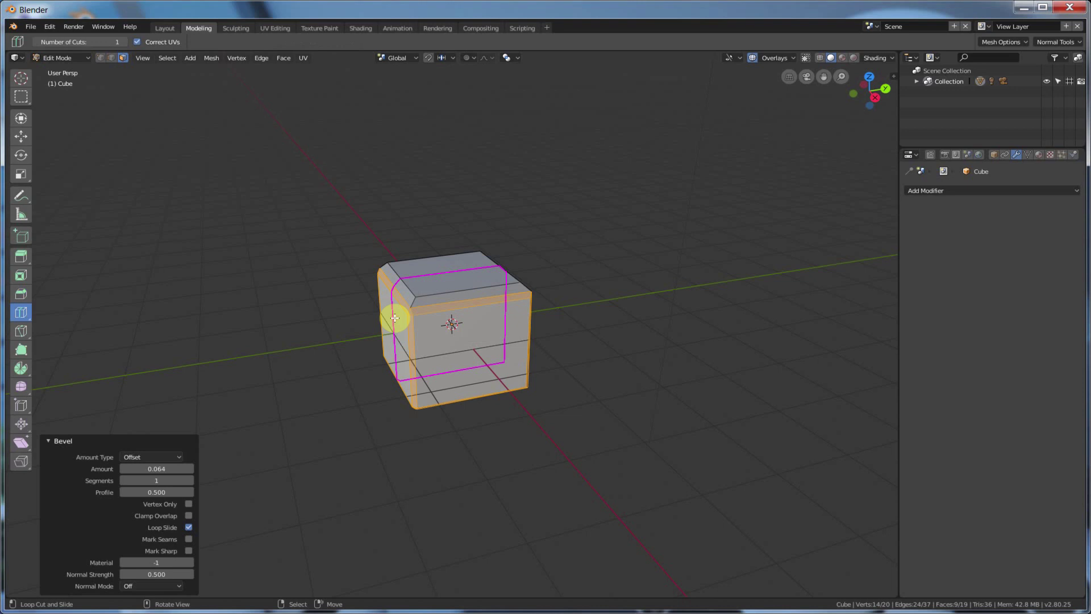
pyautogui.click(456, 308)
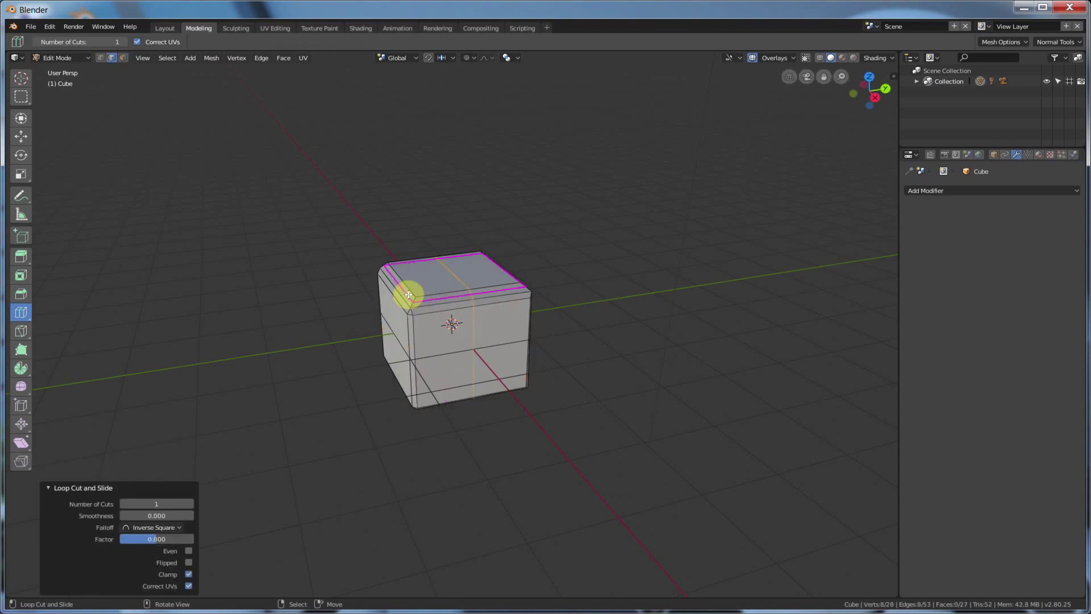
pyautogui.click(498, 302)
pyautogui.press('q')
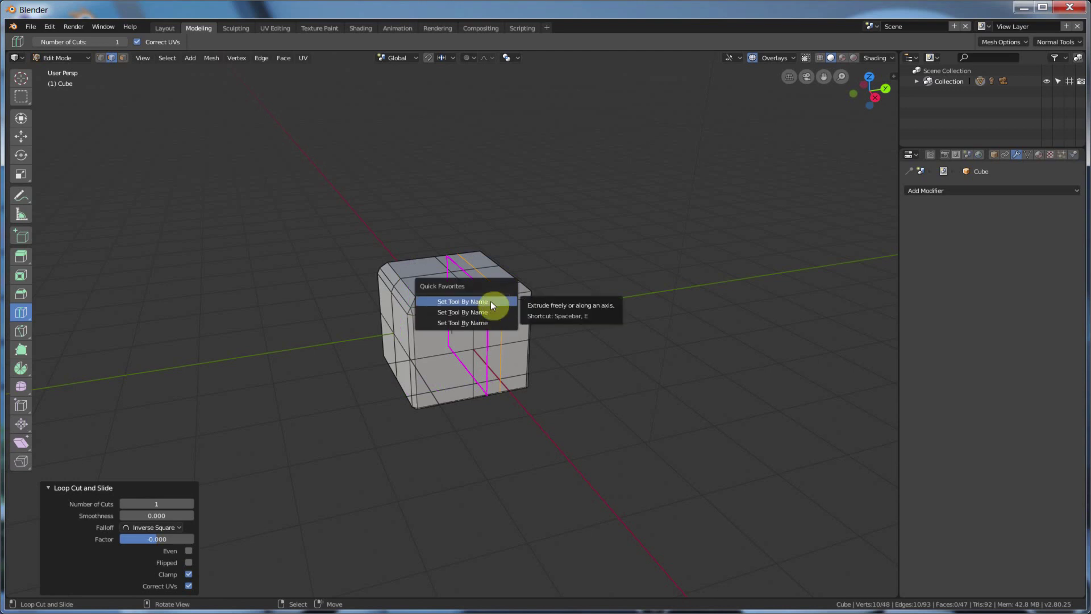
pyautogui.click(490, 301)
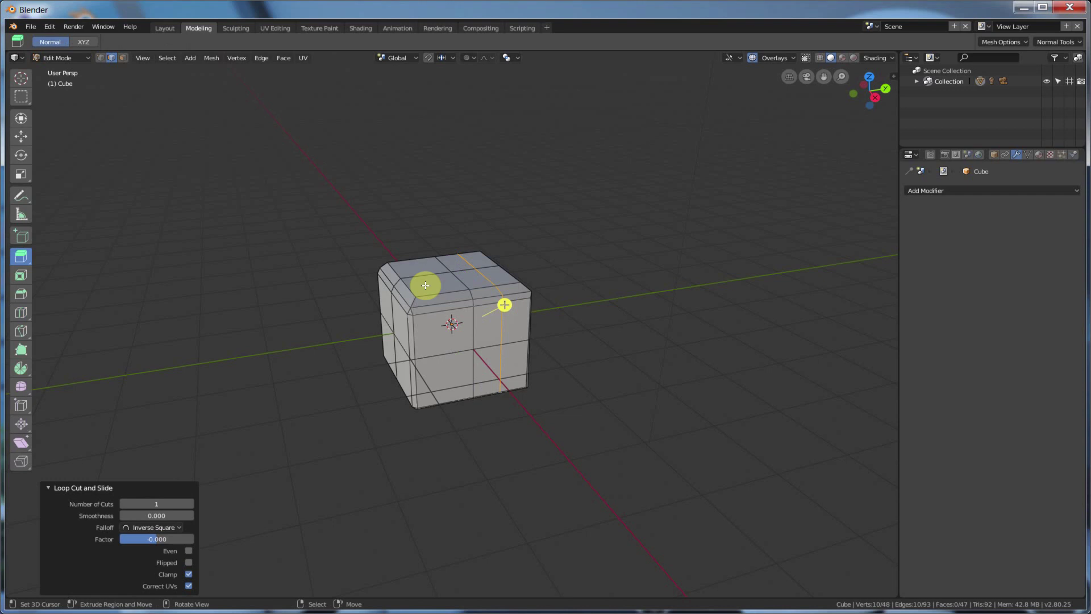
# - Select one top-face quad and extrude it upward into a block reaching Z 0.711
pyautogui.hotkey('alt', 'a')
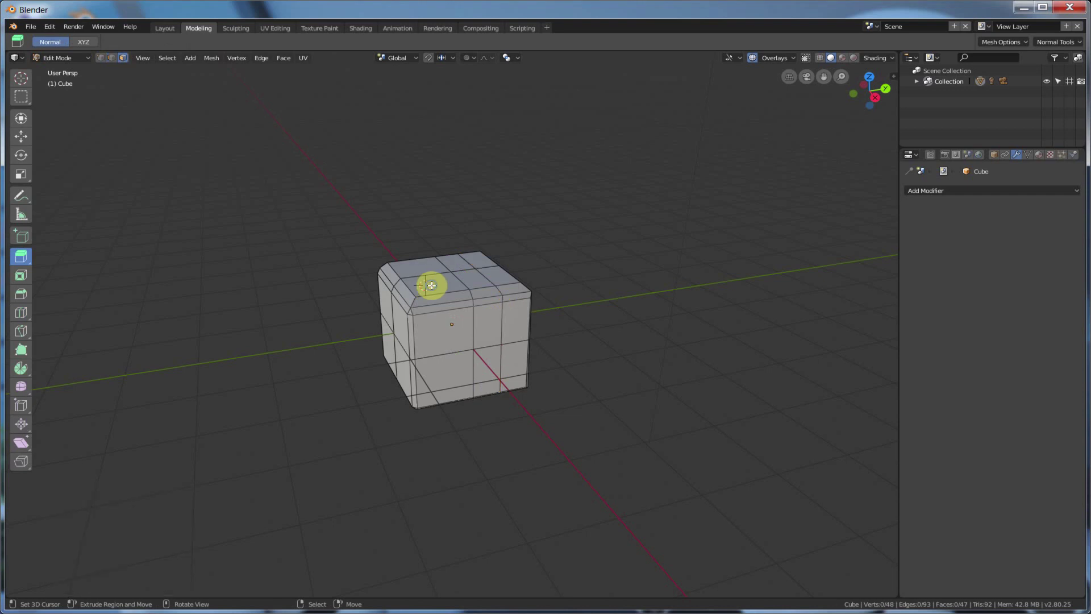
pyautogui.click(431, 286)
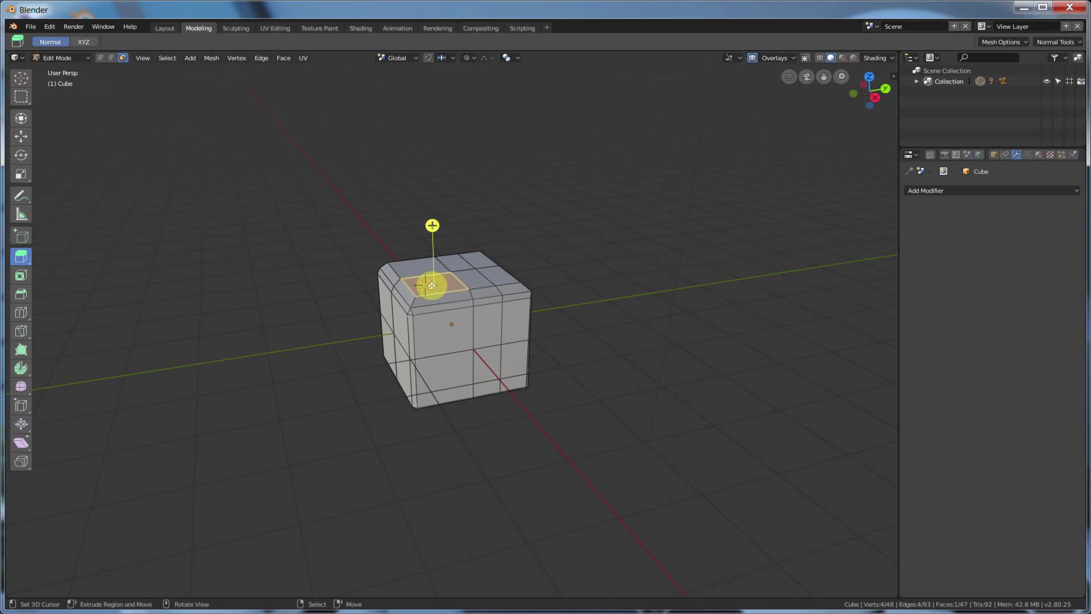
pyautogui.press('q')
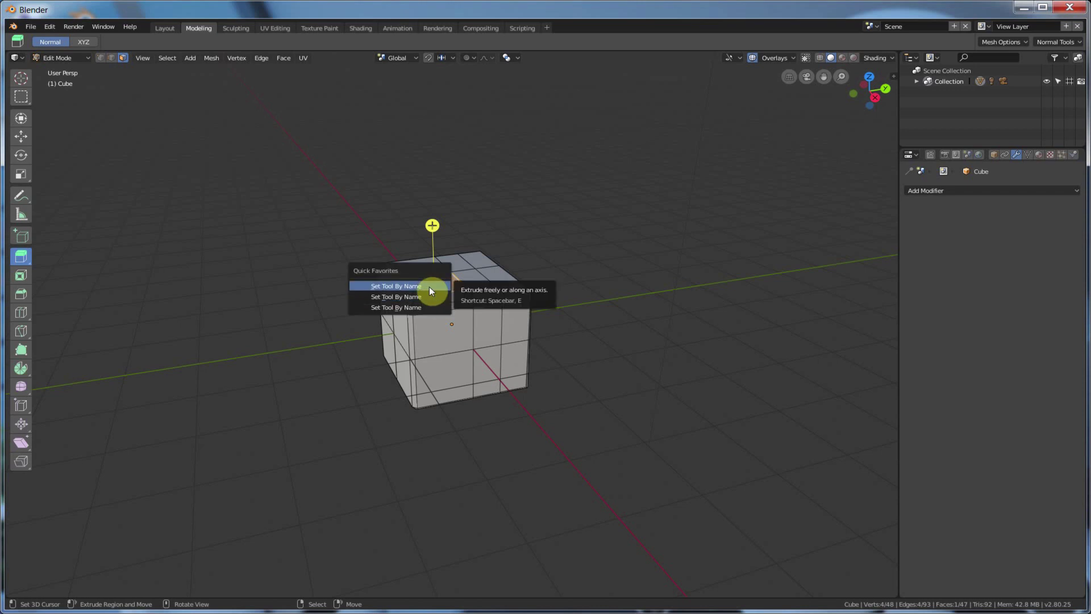
pyautogui.click(428, 286)
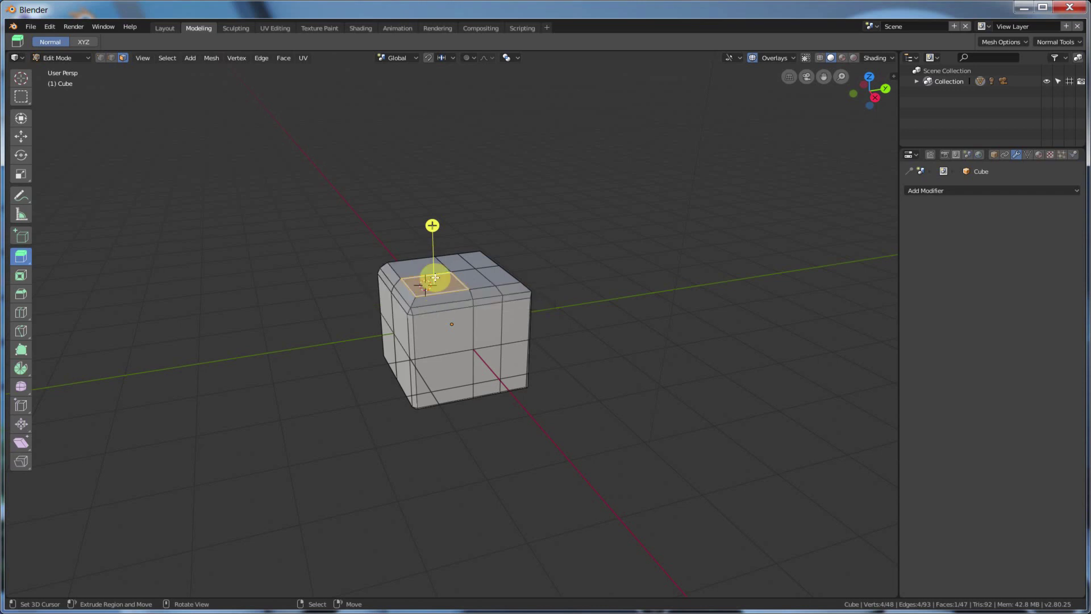
pyautogui.moveTo(434, 278); pyautogui.dragTo(432, 227)
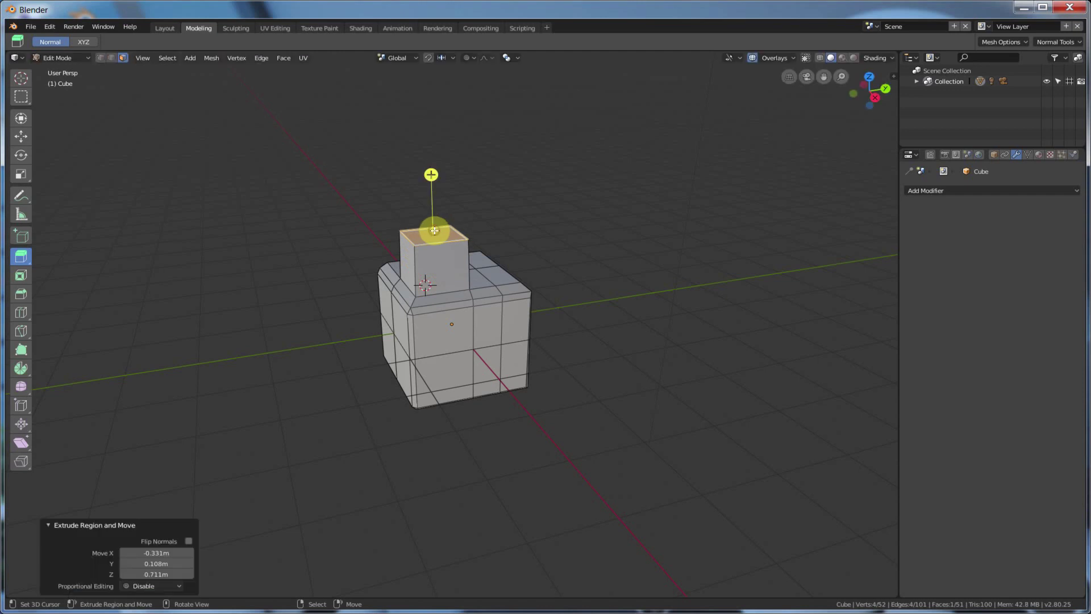
pyautogui.moveTo(456, 262); pyautogui.dragTo(487, 268, button='middle')
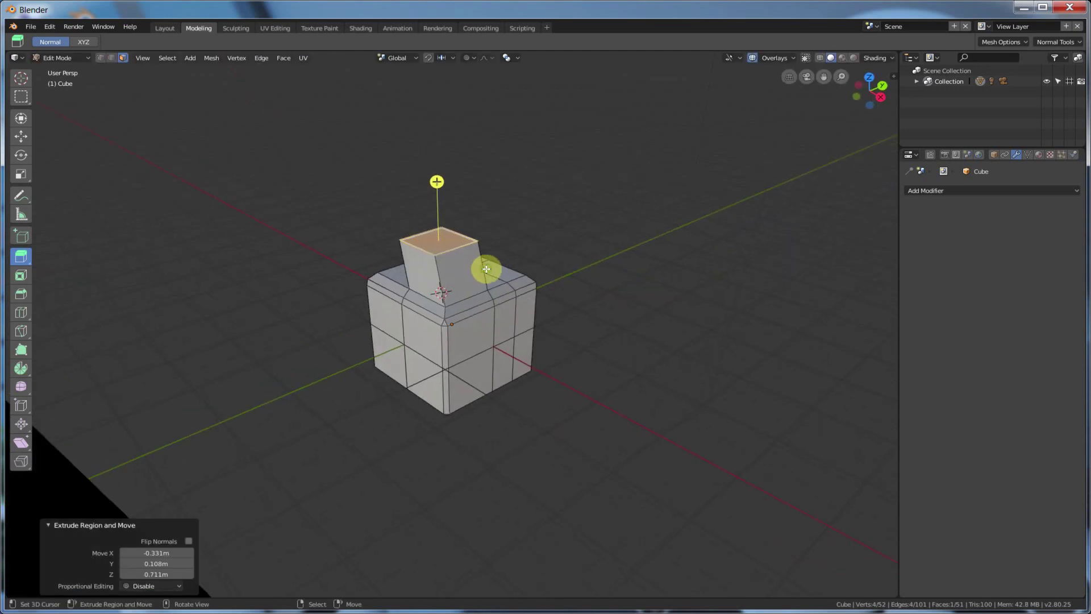
# - Try the Move, Rotate and Transform tools on the extruded top face, settling on Move
pyautogui.click(20, 138)
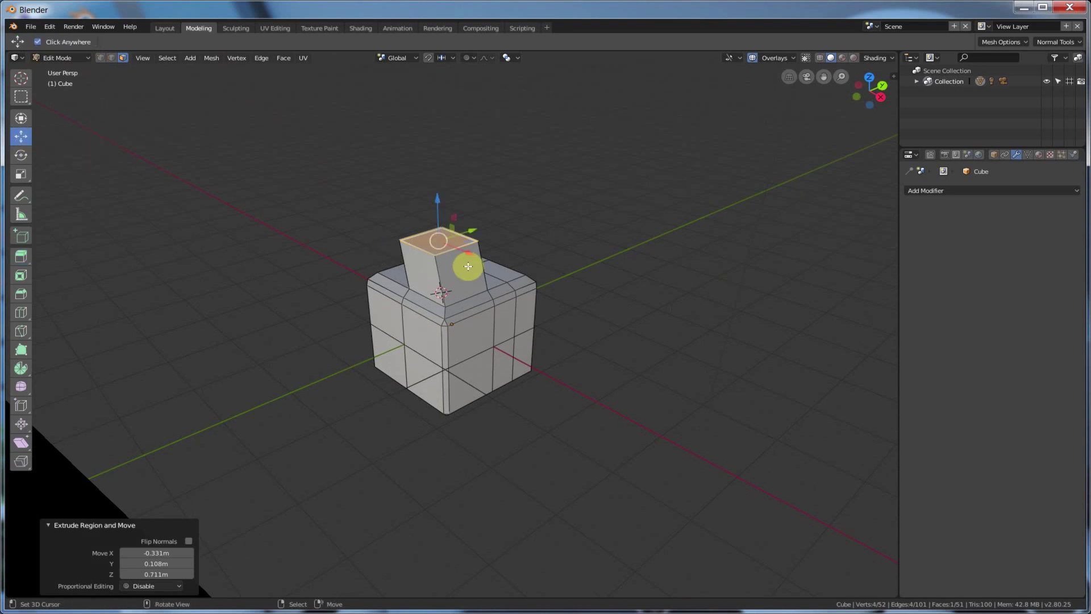
pyautogui.moveTo(471, 254); pyautogui.dragTo(480, 259)
pyautogui.click(22, 159)
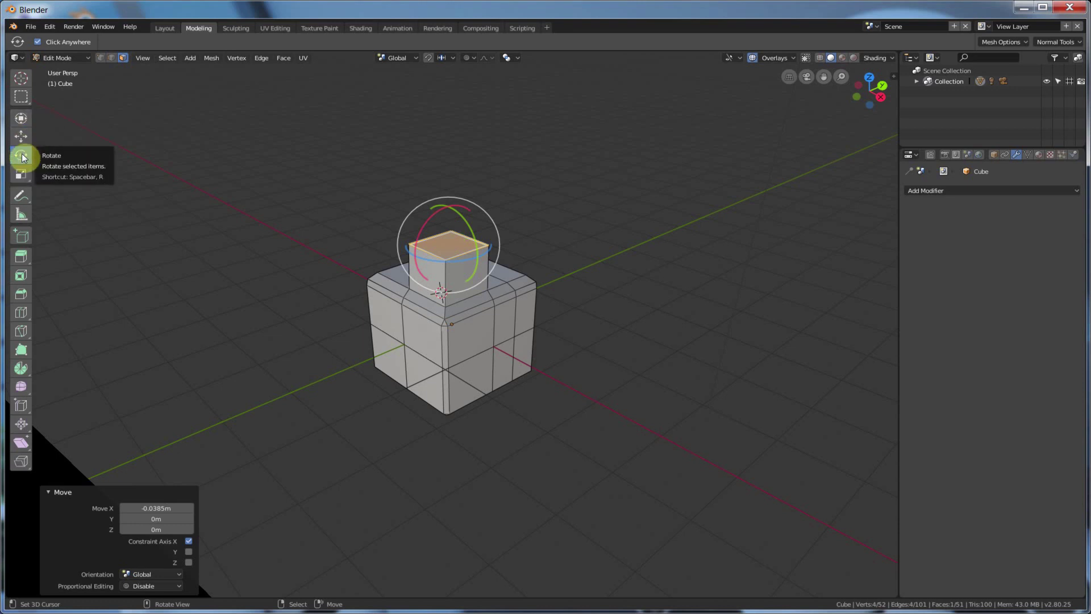
pyautogui.click(21, 118)
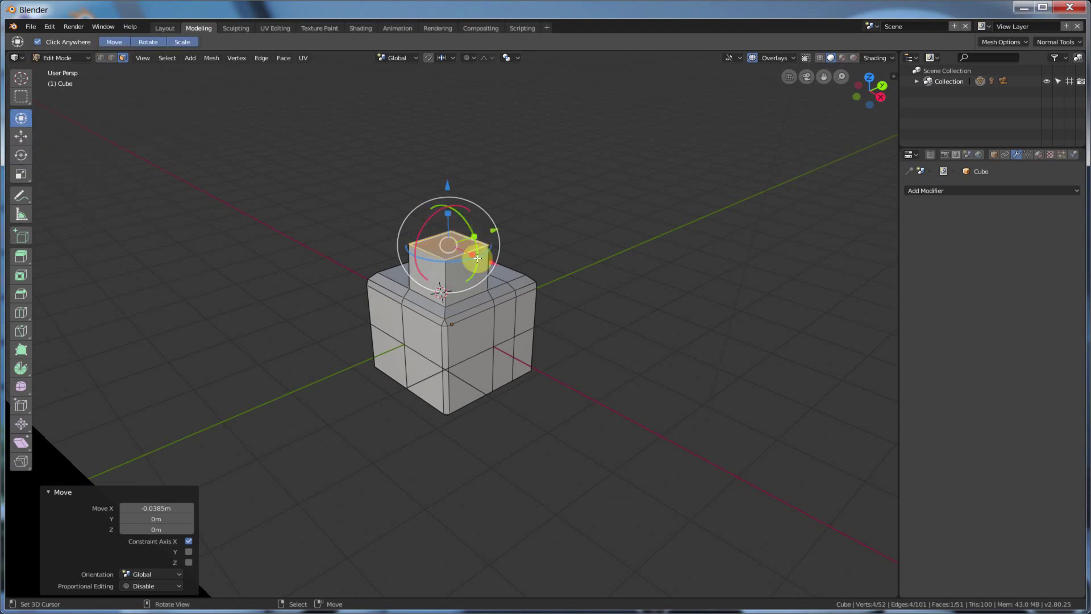
pyautogui.click(16, 142)
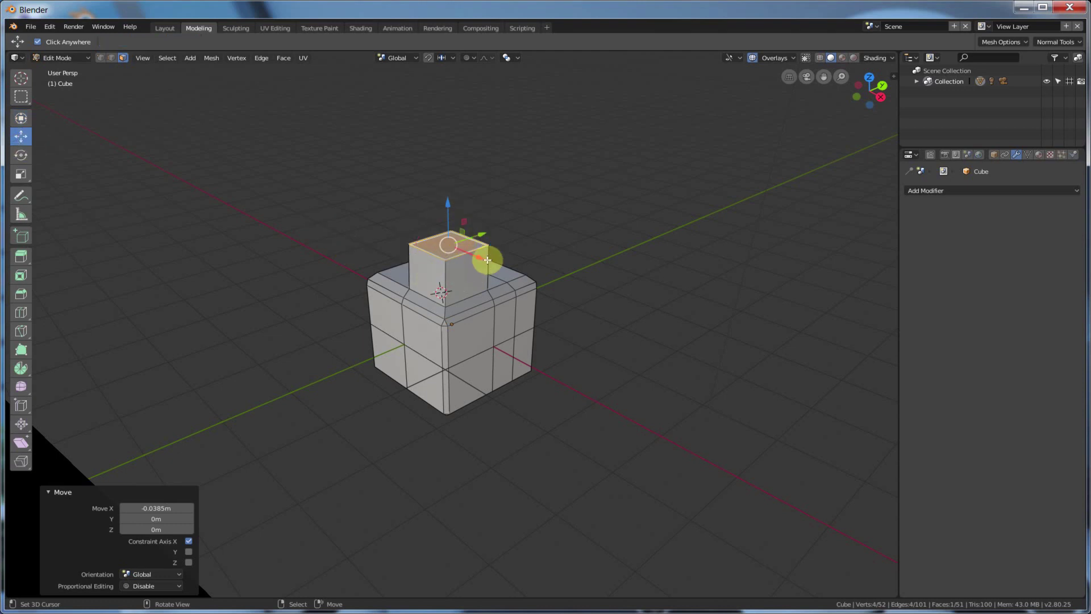
# - Lower the block's top face along Z and shift it 0.0261 m along X
pyautogui.moveTo(487, 252); pyautogui.dragTo(449, 222)
pyautogui.moveTo(475, 273); pyautogui.dragTo(471, 273)
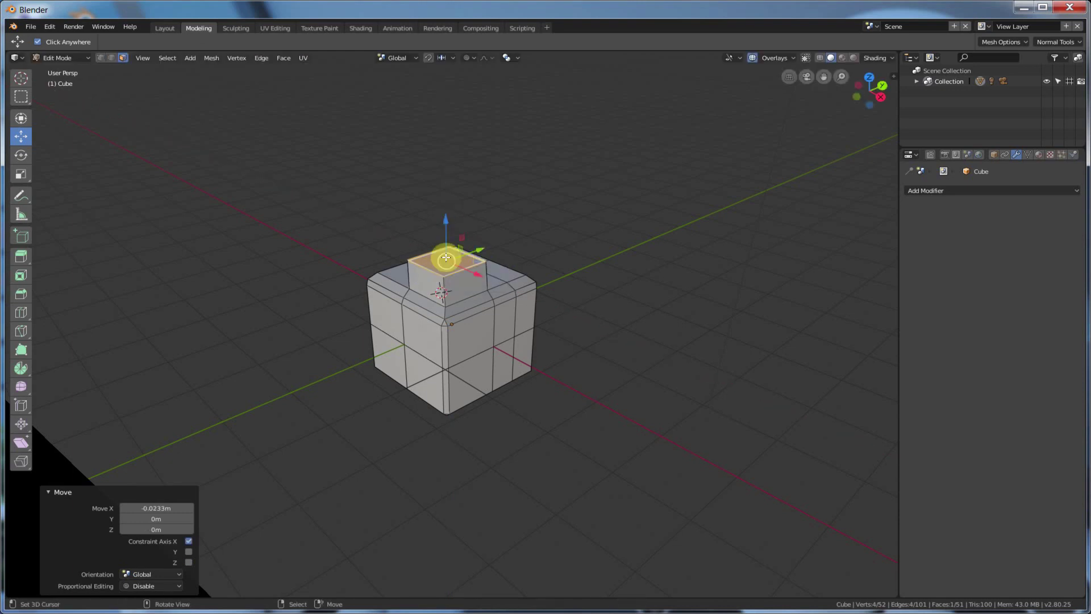
pyautogui.moveTo(512, 336); pyautogui.dragTo(475, 264, button='middle')
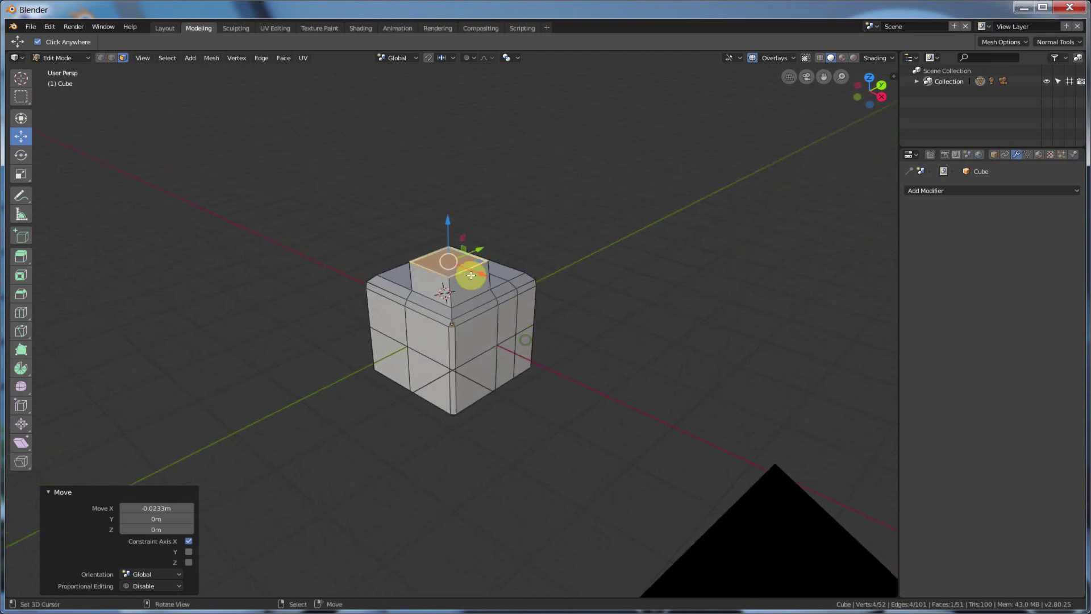
pyautogui.scroll(3, 463, 273)
pyautogui.moveTo(475, 249); pyautogui.dragTo(482, 239)
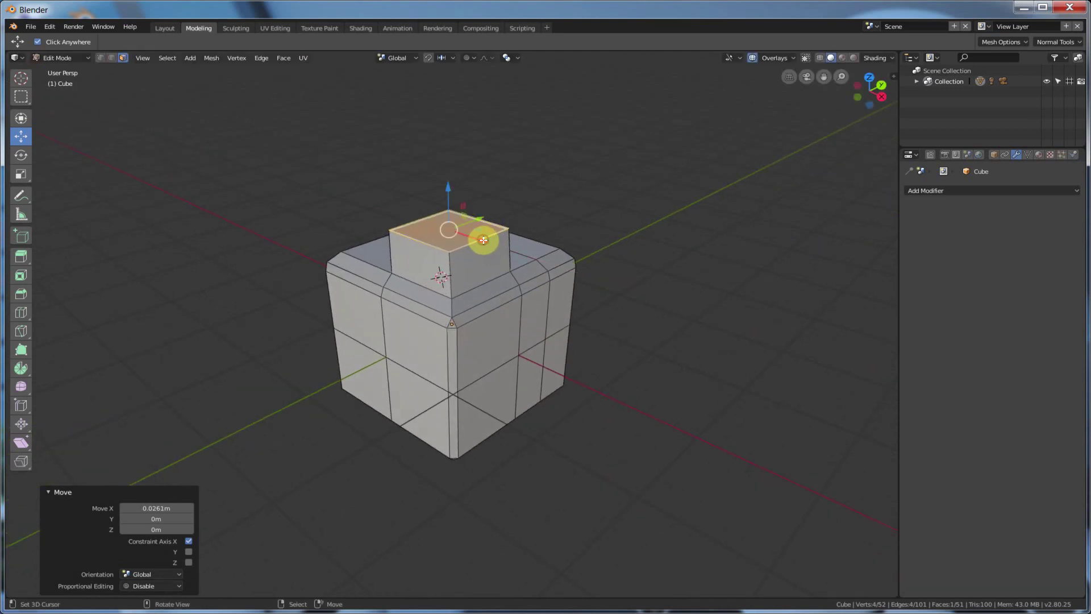
pyautogui.moveTo(487, 246)
pyautogui.mouseDown(button='middle')
pyautogui.moveTo(487, 256)
pyautogui.moveTo(480, 244)
pyautogui.mouseUp(button='middle')
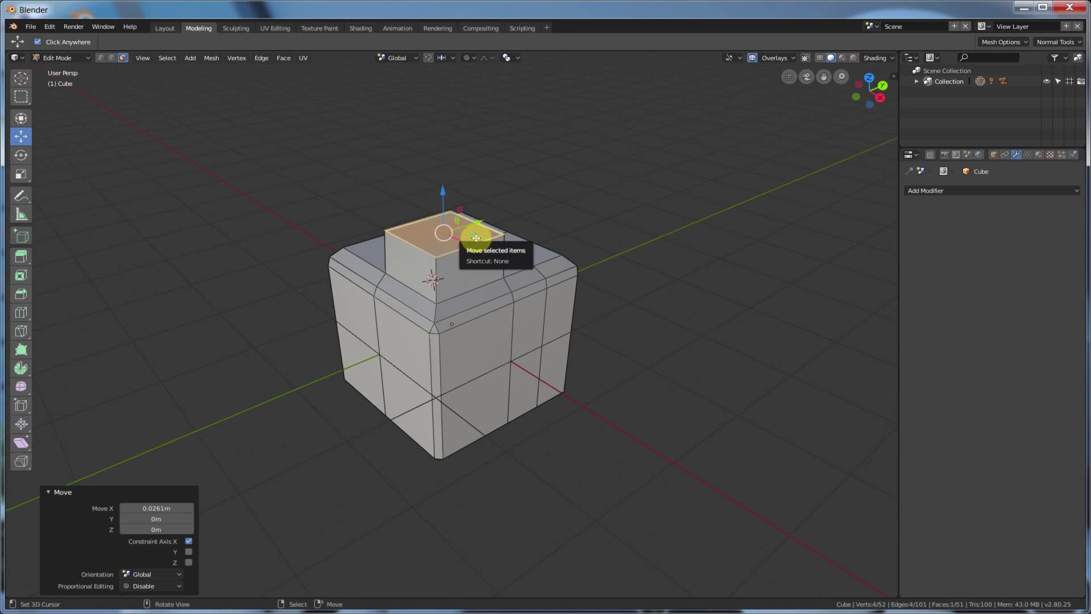
# - Nudge the block's top face along X so it ends at a -0.021 m offset
pyautogui.moveTo(453, 236)
pyautogui.mouseDown(button='middle')
pyautogui.moveTo(443, 246)
pyautogui.moveTo(476, 237)
pyautogui.moveTo(465, 237)
pyautogui.mouseUp(button='middle')
pyautogui.moveTo(480, 247); pyautogui.dragTo(482, 254)
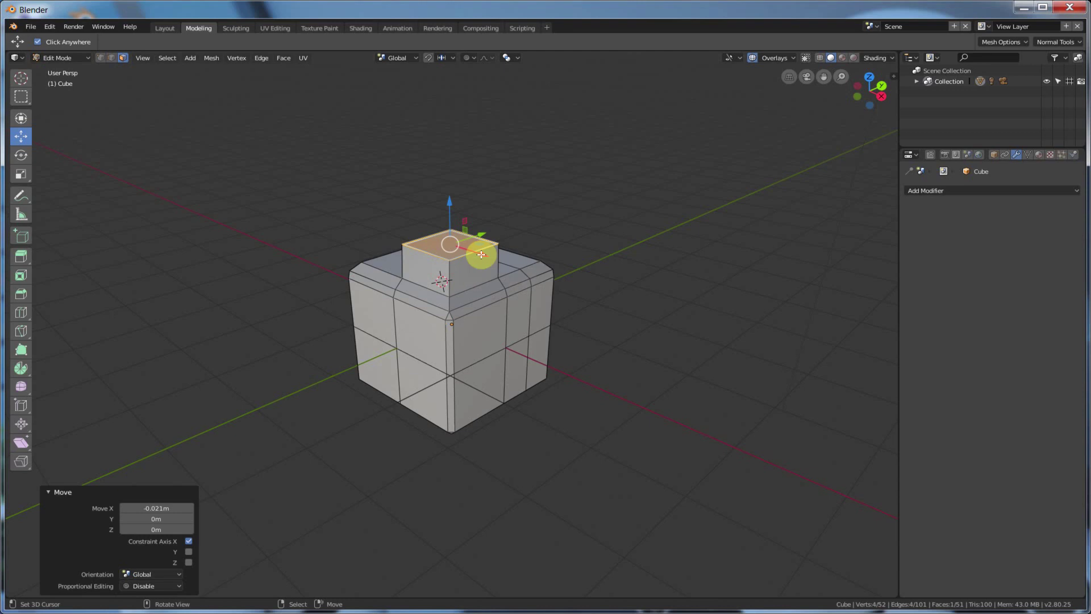